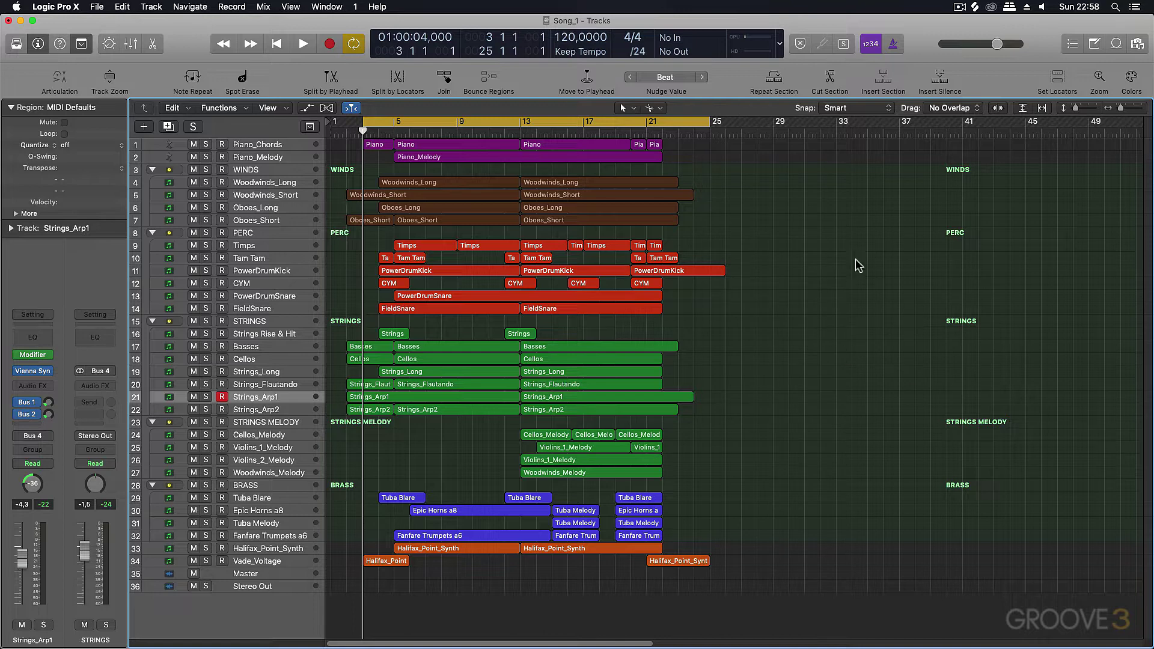
Open the floating CPU/HD meter window from the LCD display
left_click(761, 39)
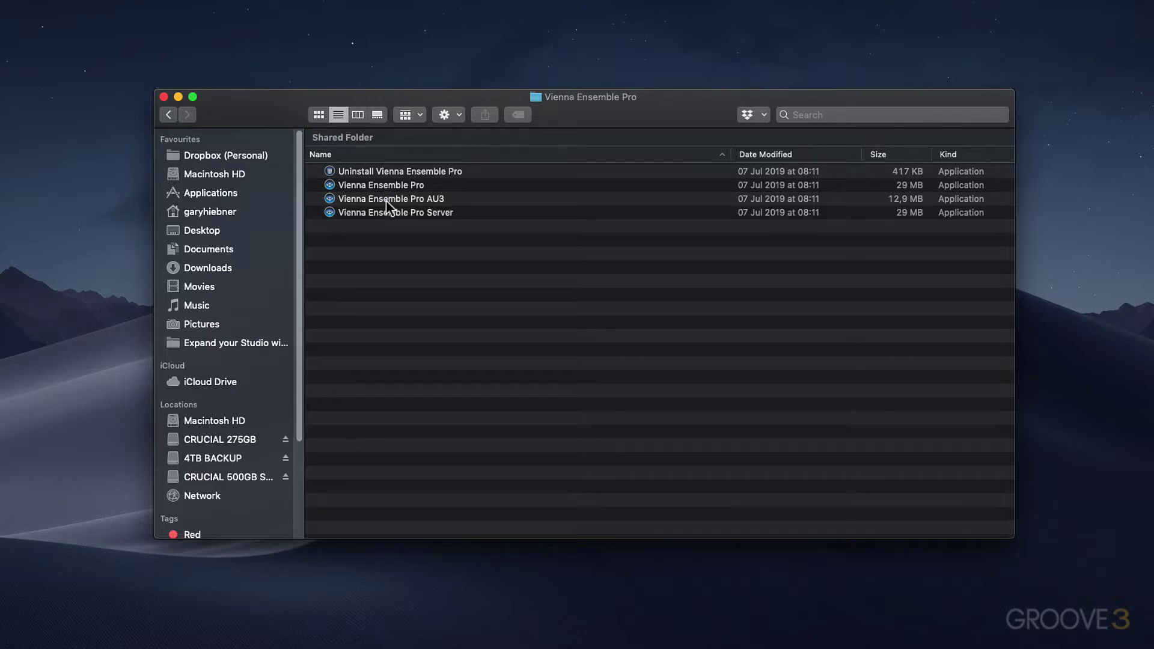
Start Vienna Ensemble Pro Server from its folder in Finder
double_click(431, 212)
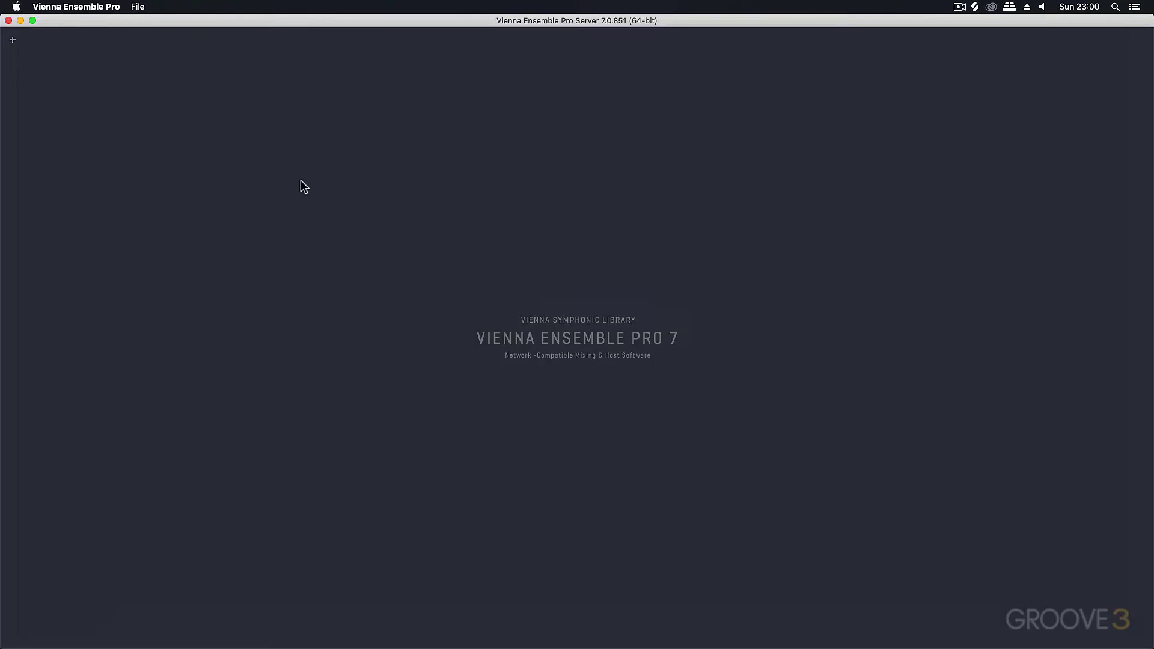
Create a new Untitled server instance and bring up its channel insert menu
left_click(12, 41)
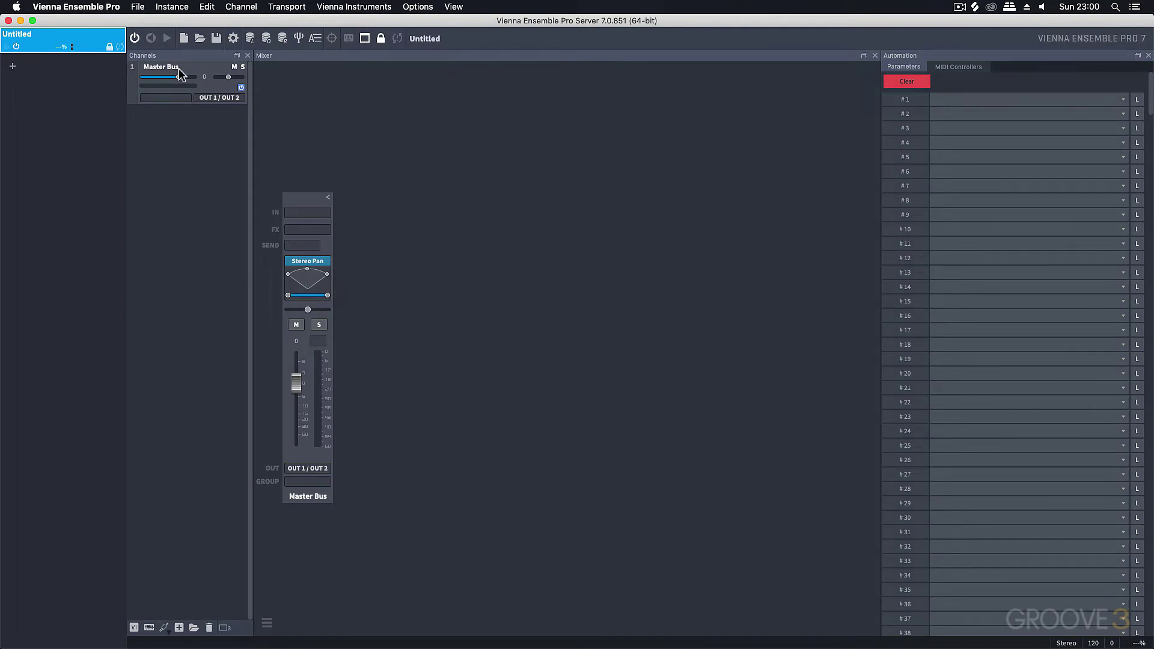
right_click(167, 145)
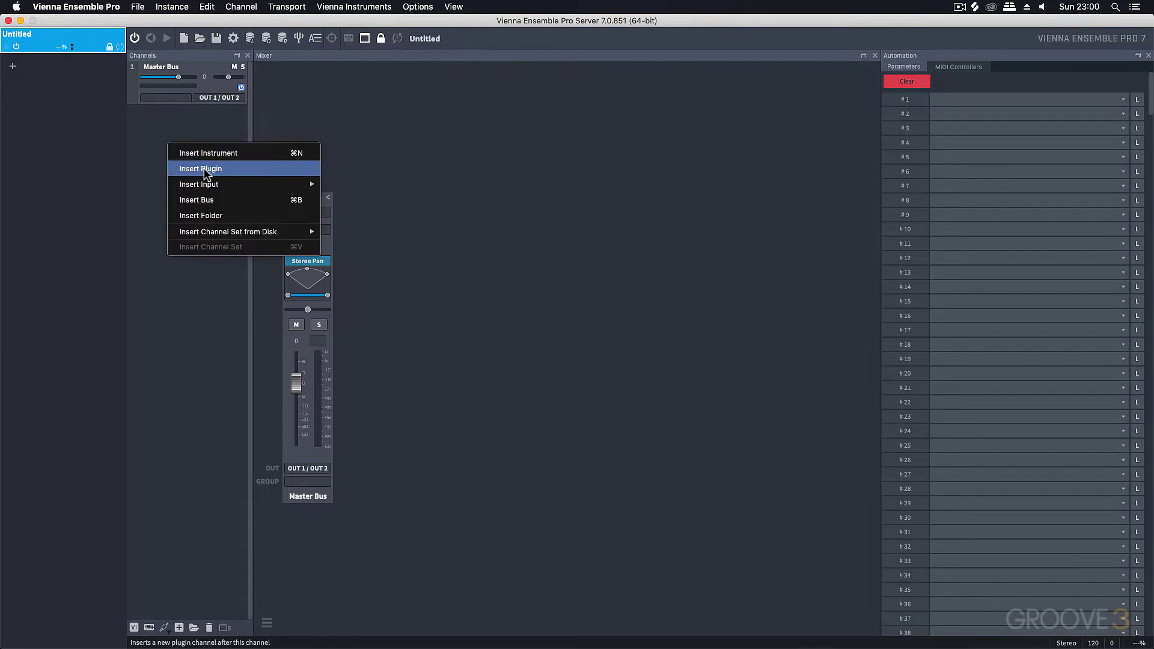
Solo Strings_Arp1 and play it briefly to hear the original strings
left_click(190, 131)
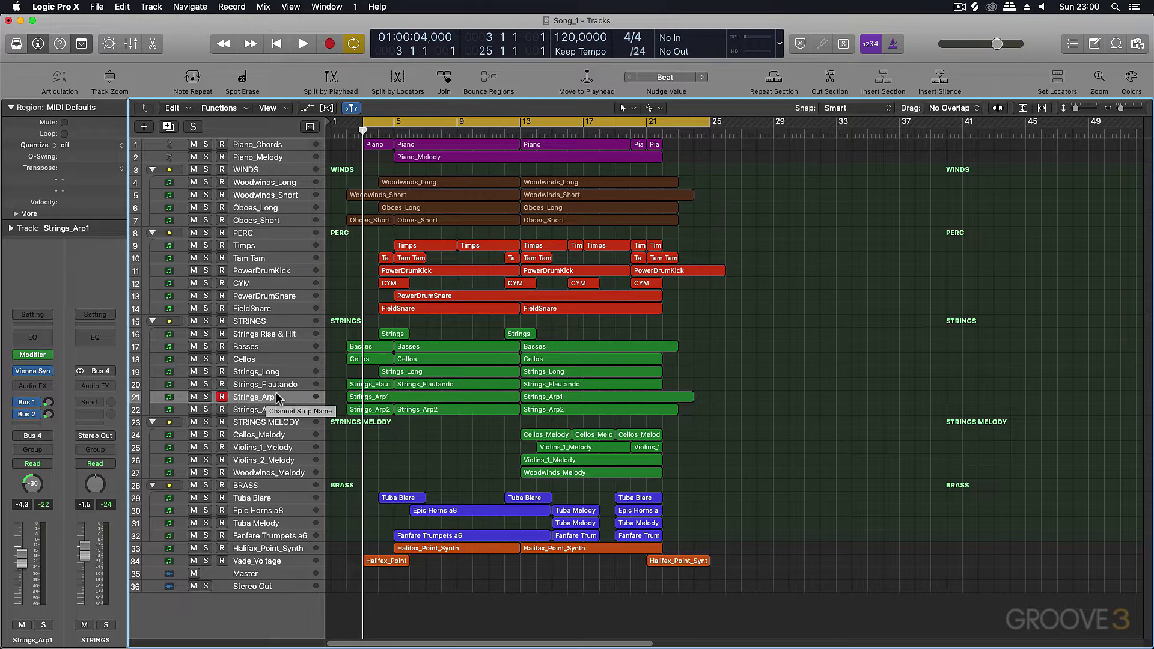
left_click(206, 397)
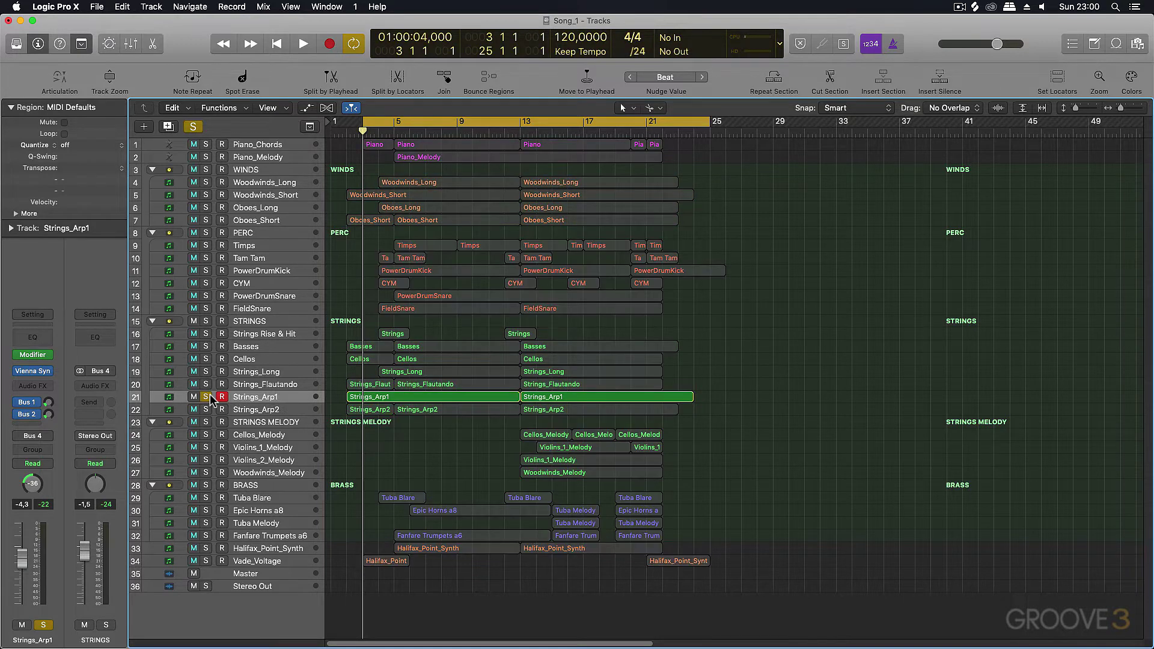
key("space")
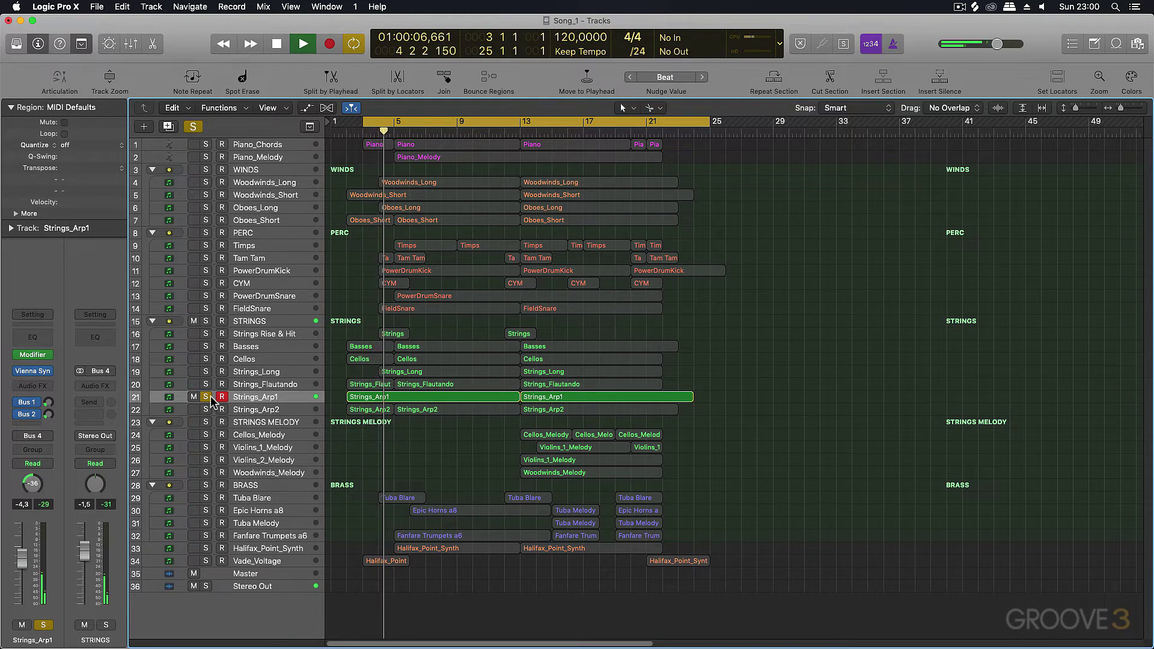
key("space")
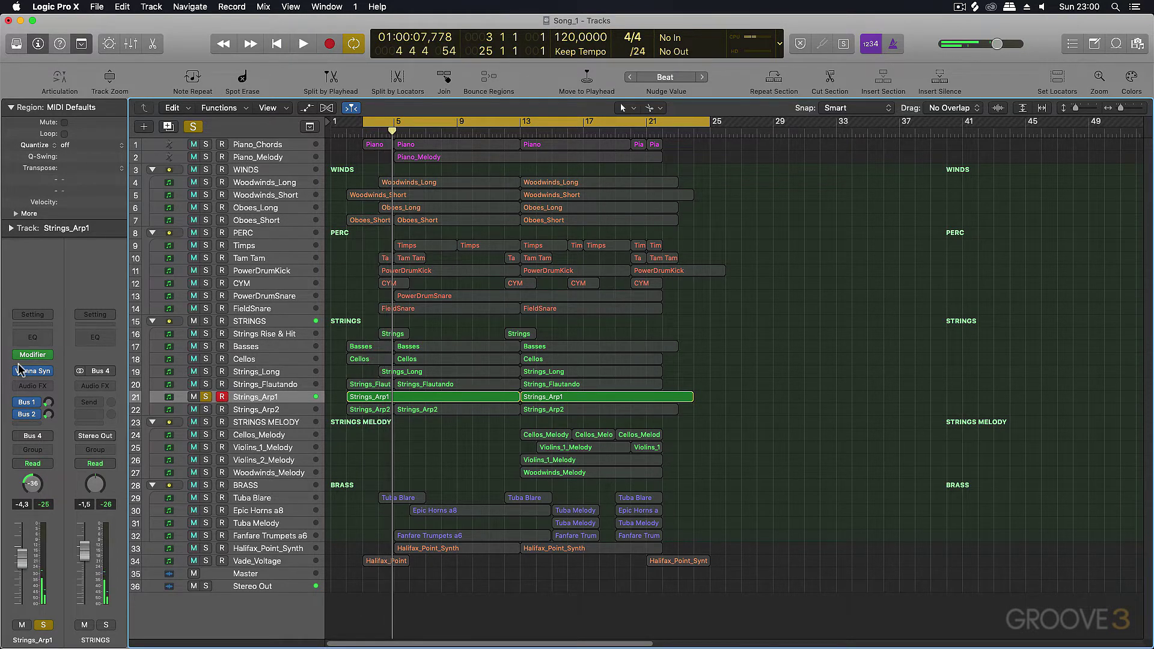
Inspect Strings_Arp1's Synchron Player, then return to Vienna Ensemble Pro Server
left_click(35, 372)
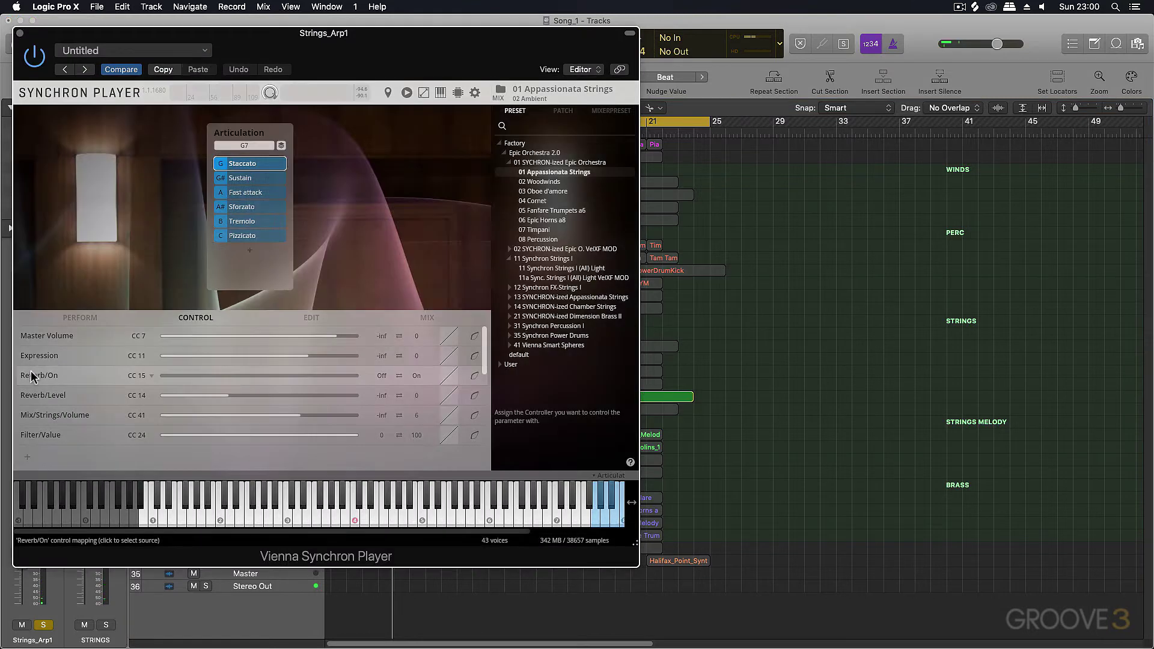
left_click_drag(250, 37, 440, 52)
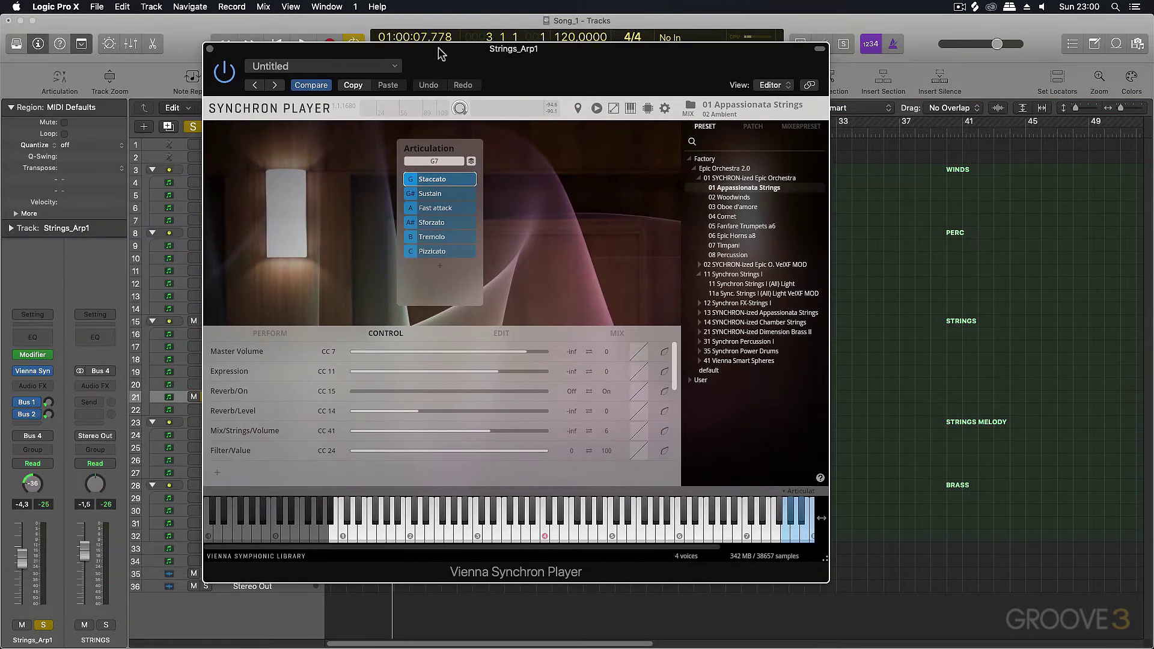
mouse_move(727, 192)
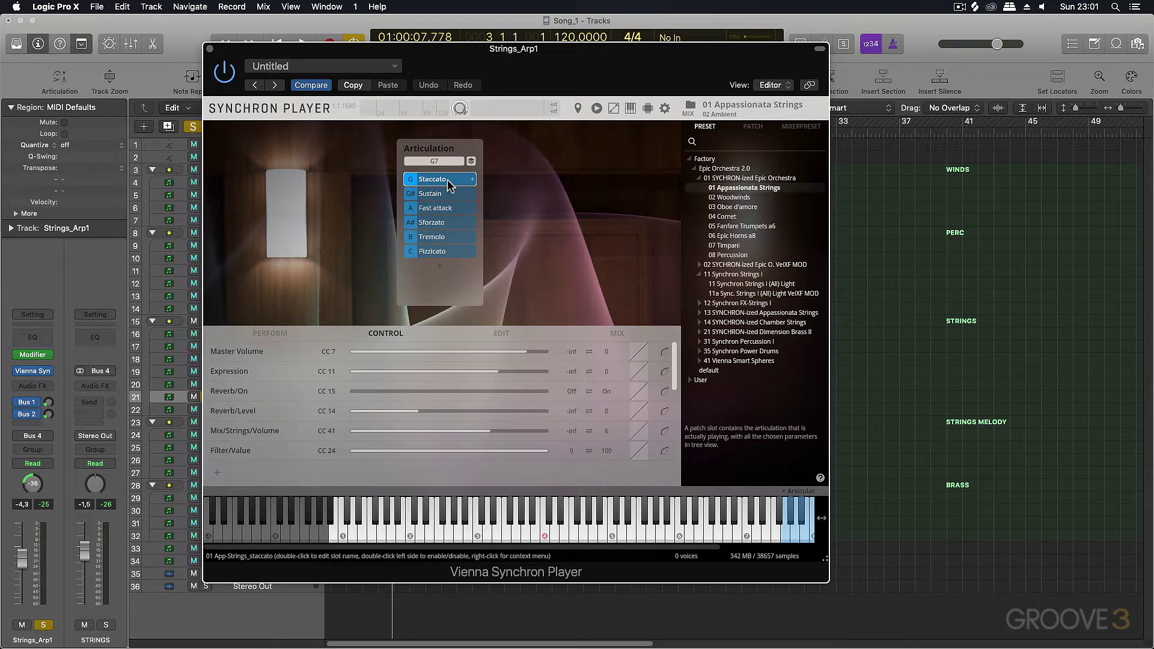
left_click(209, 49)
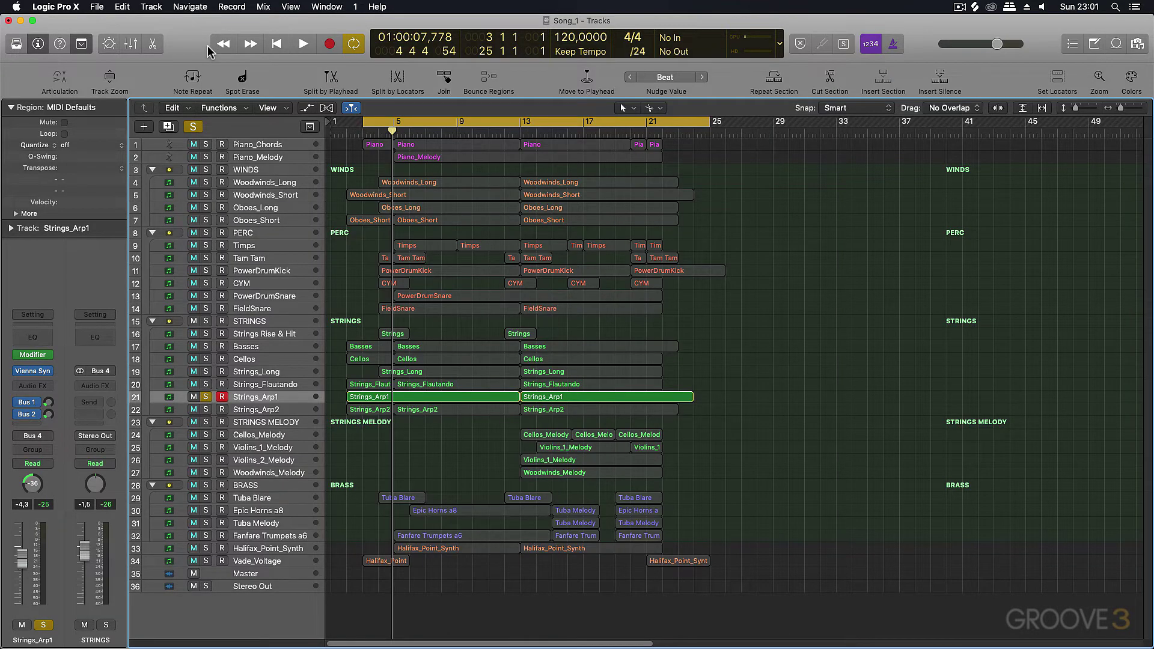
key("super+Tab")
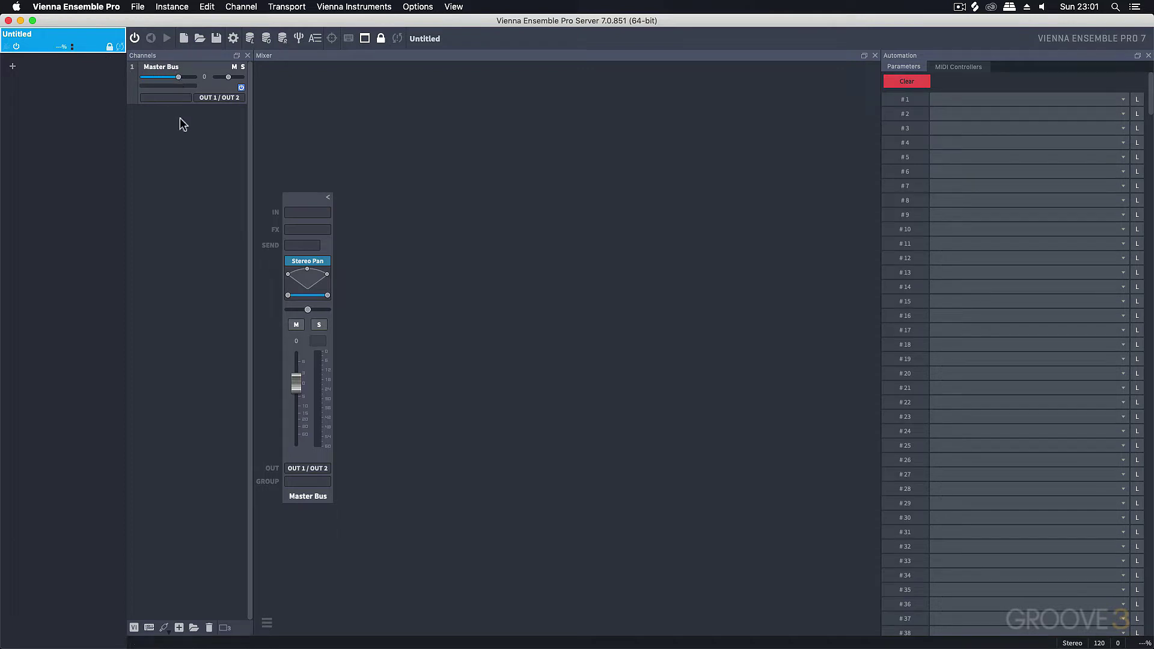
Insert a Vienna Instruments channel, delete it, and open the plugin browser instead
right_click(160, 128)
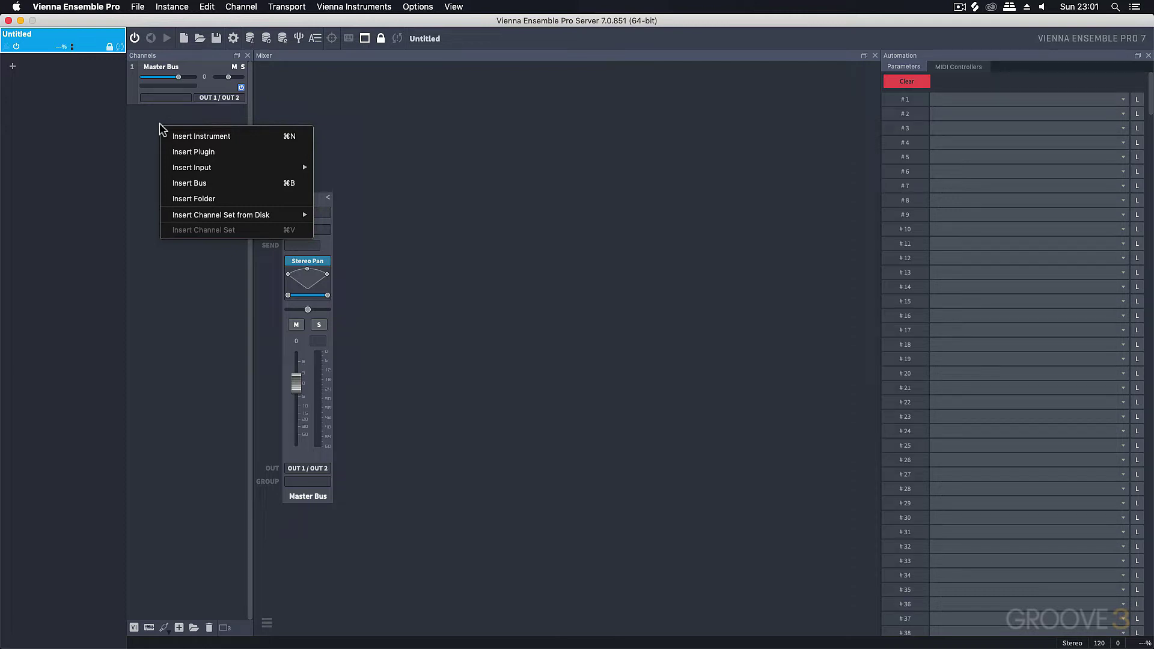
left_click(188, 137)
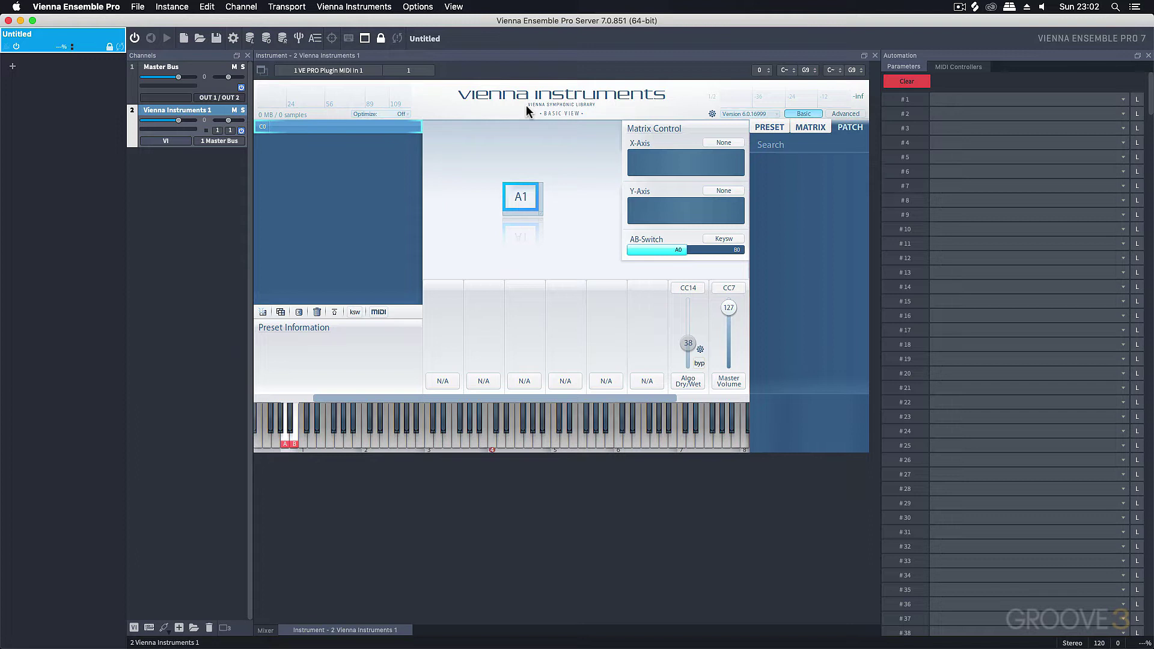
right_click(182, 116)
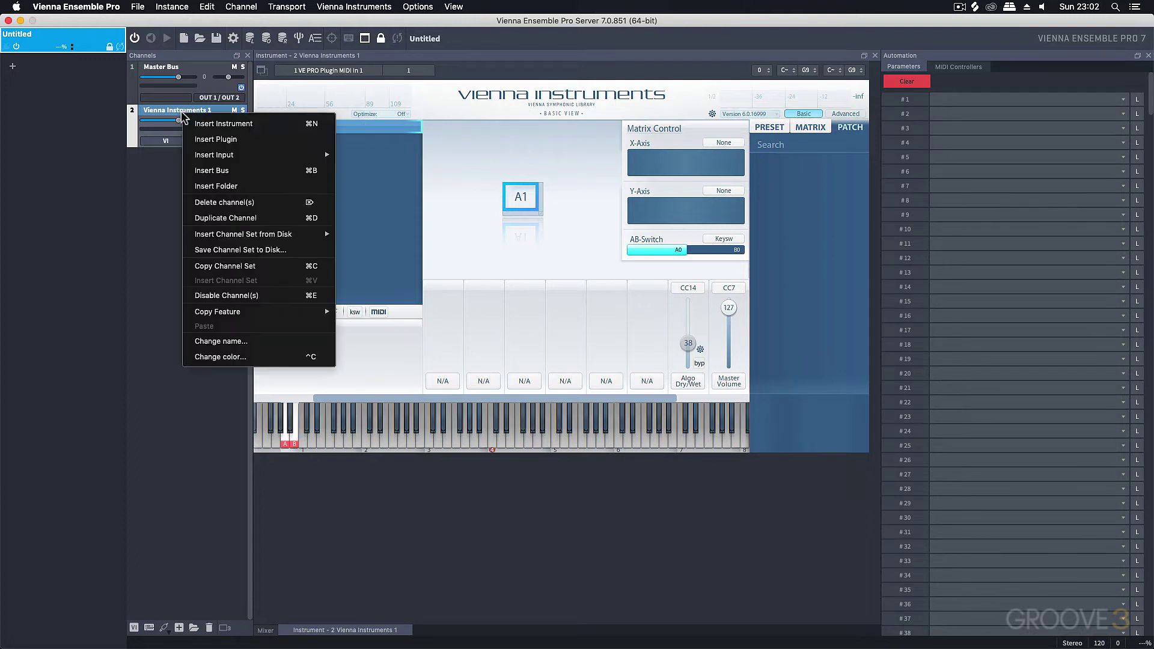
left_click(208, 202)
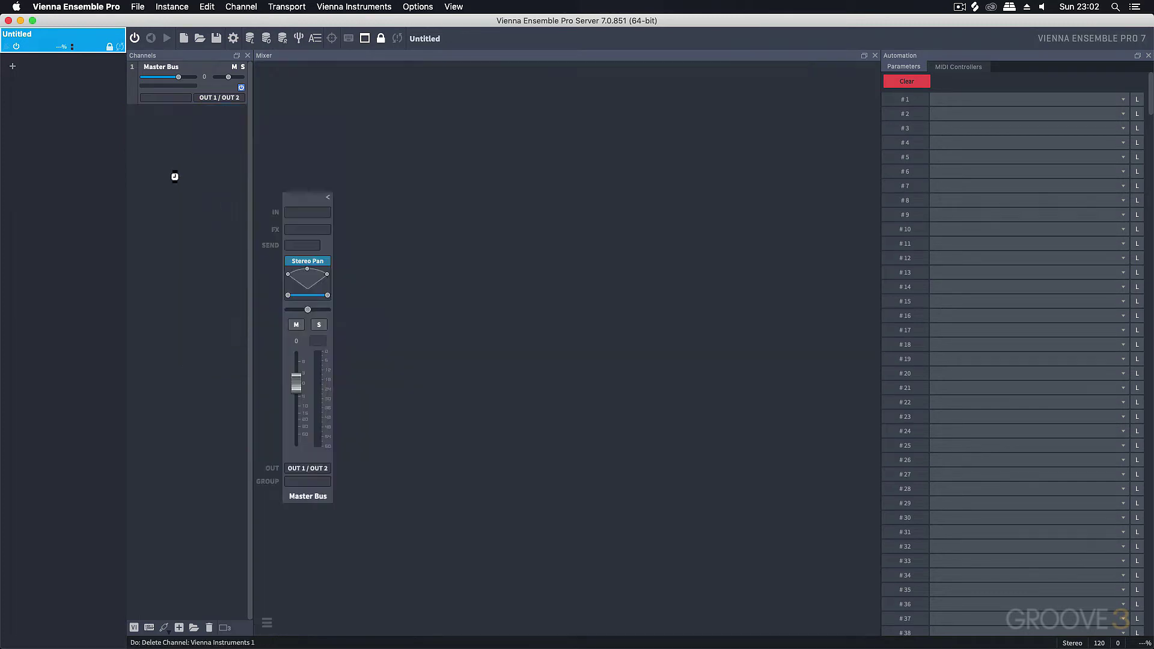
right_click(168, 157)
left_click(188, 181)
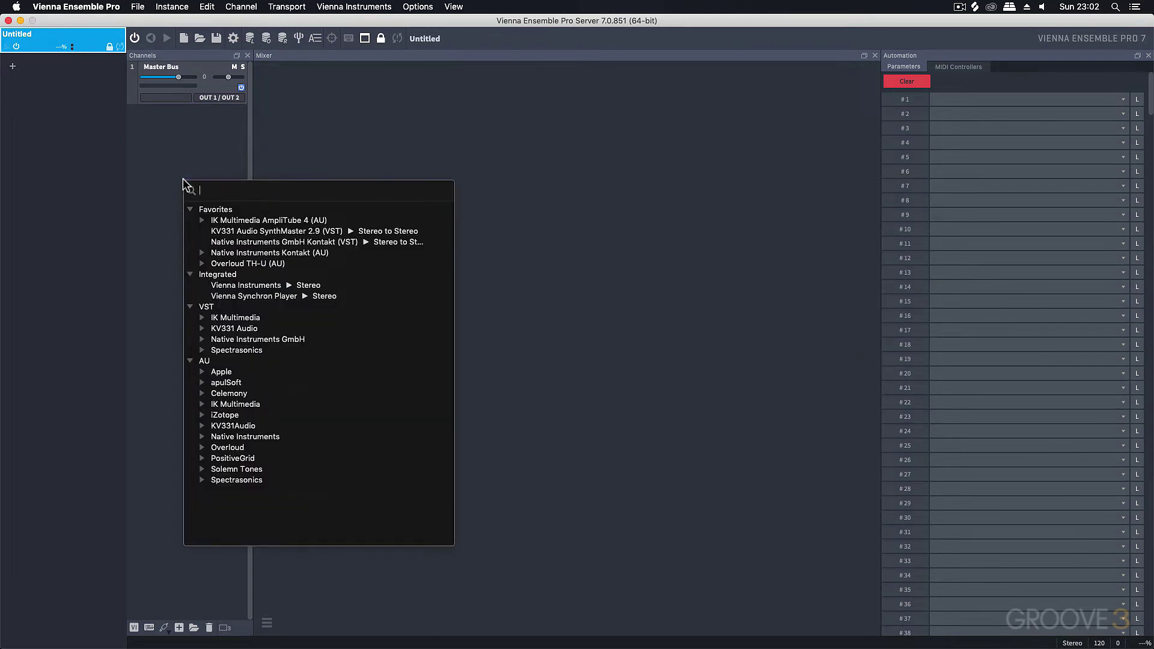
Add a Vienna Synchron Player channel and load Epic Orchestra 2.0's 01 Appassionata Strings preset
double_click(326, 297)
mouse_move(356, 205)
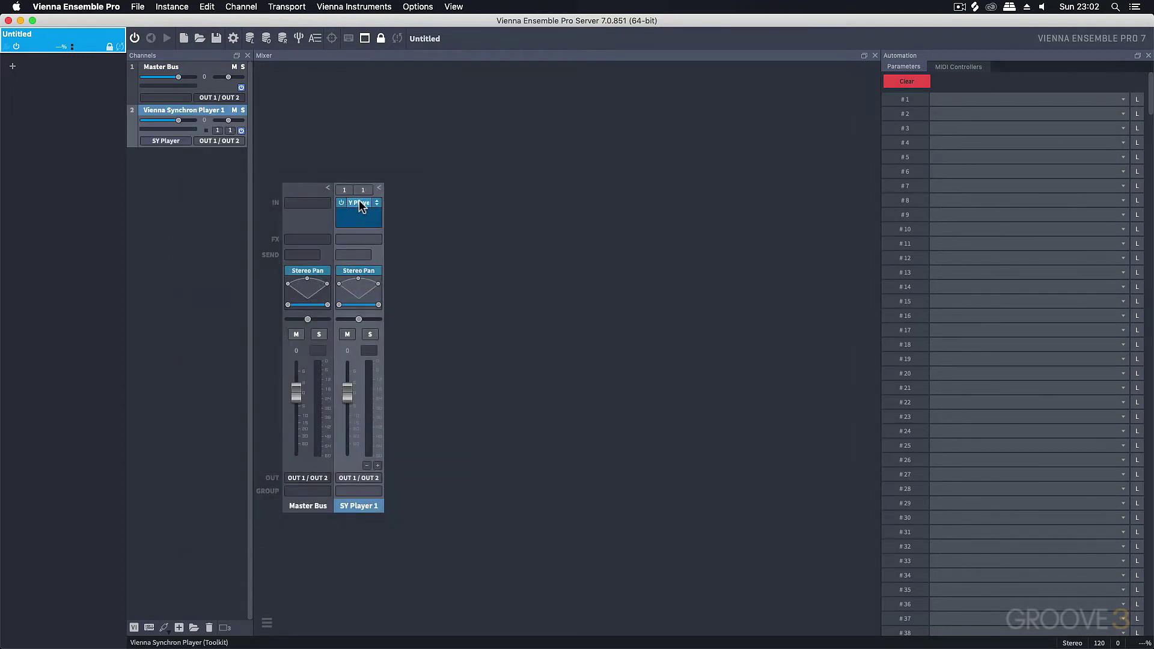
left_click(361, 206)
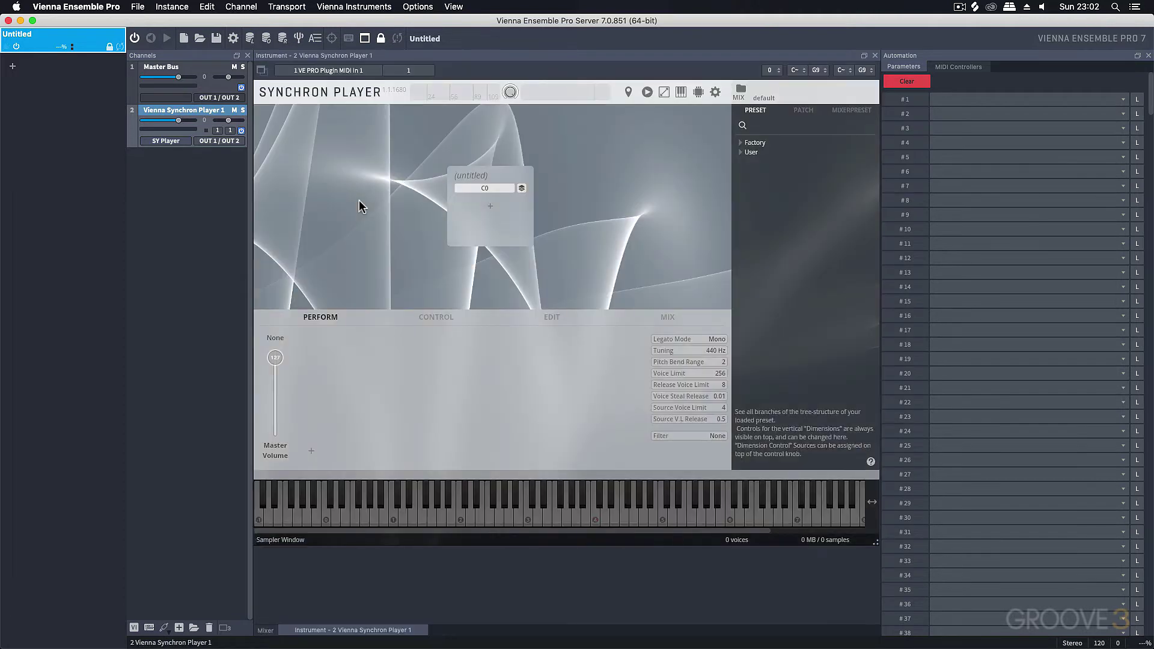
left_click(744, 145)
left_click(746, 152)
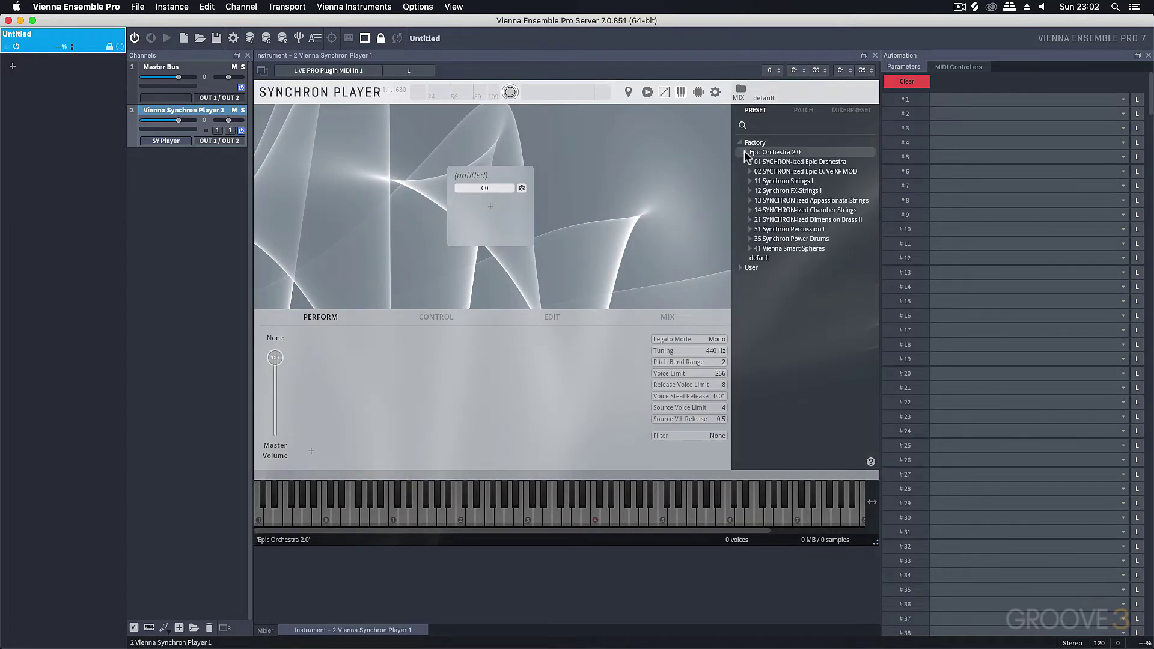
left_click(750, 163)
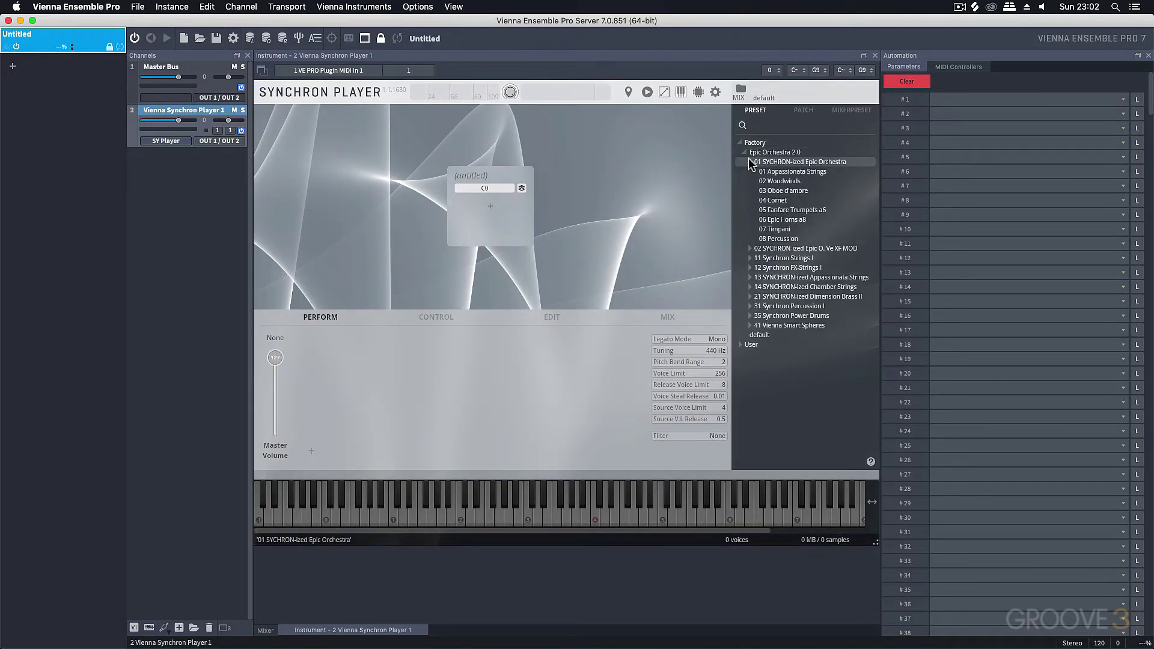
double_click(782, 173)
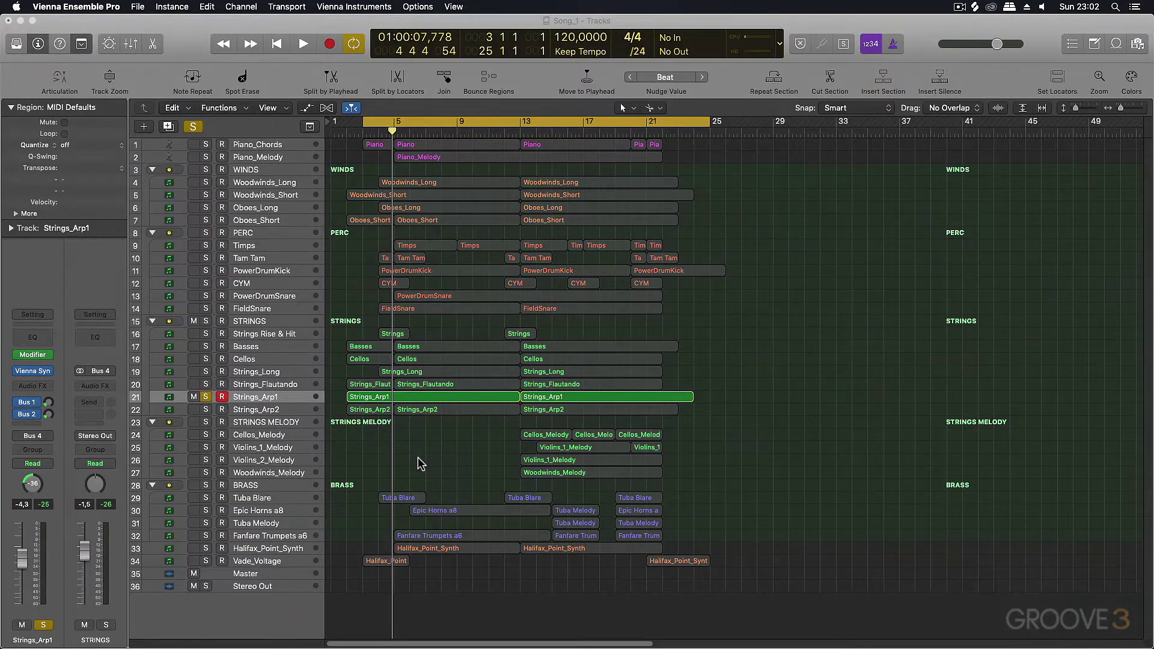
Create a new software instrument track and move it above Strings_Arp2
left_click(419, 460)
key("alt+super+n")
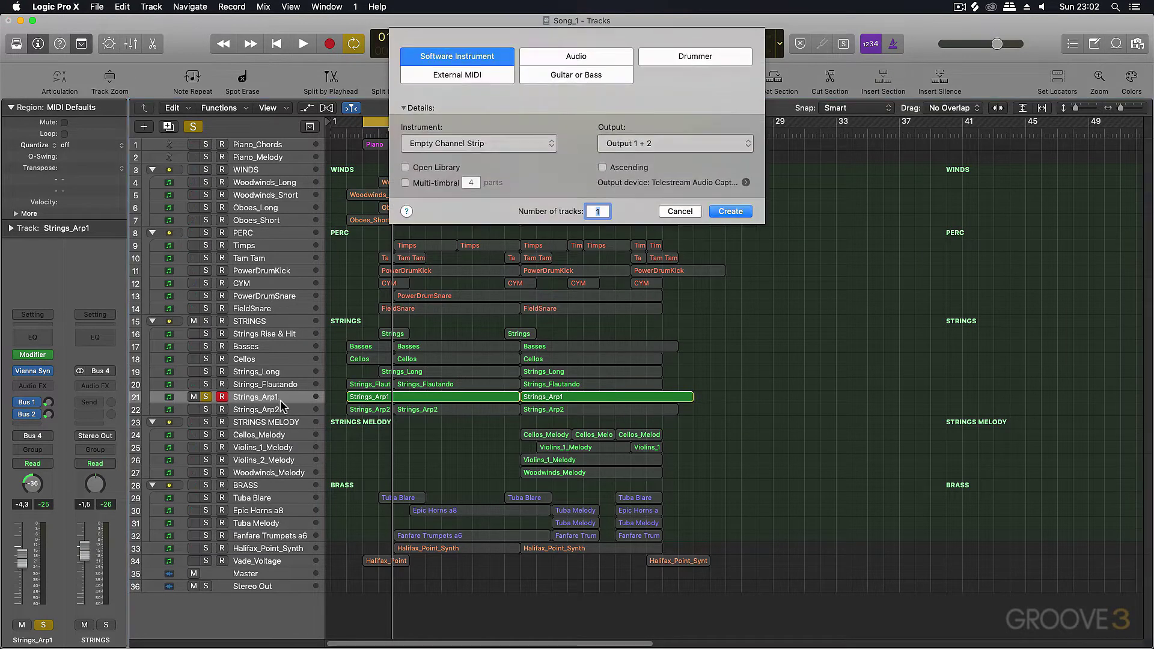
left_click(736, 216)
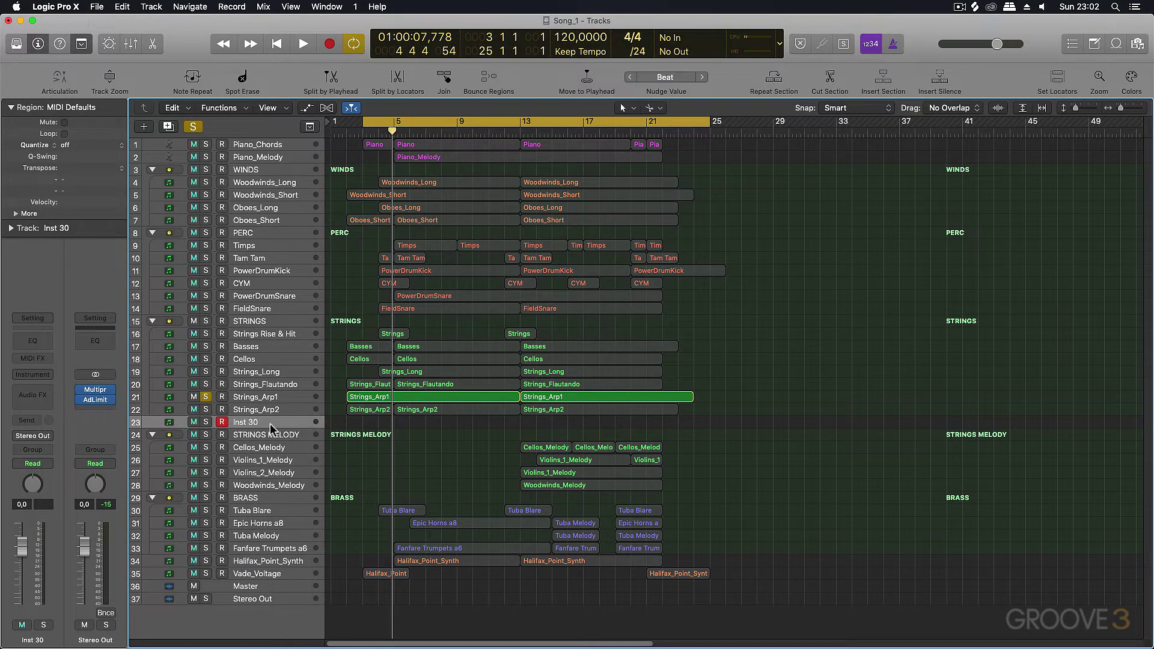
left_click_drag(271, 424, 271, 406)
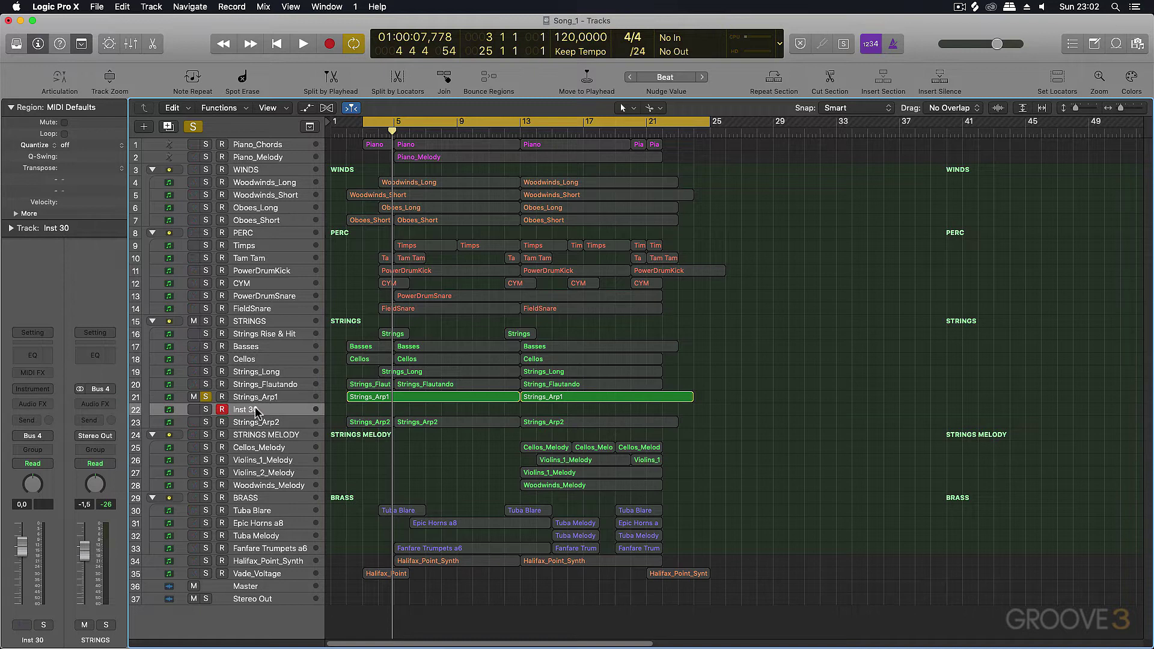
Rename the new track VEP_Strings_Arp1 and solo it
double_click(256, 408)
type("VEP")
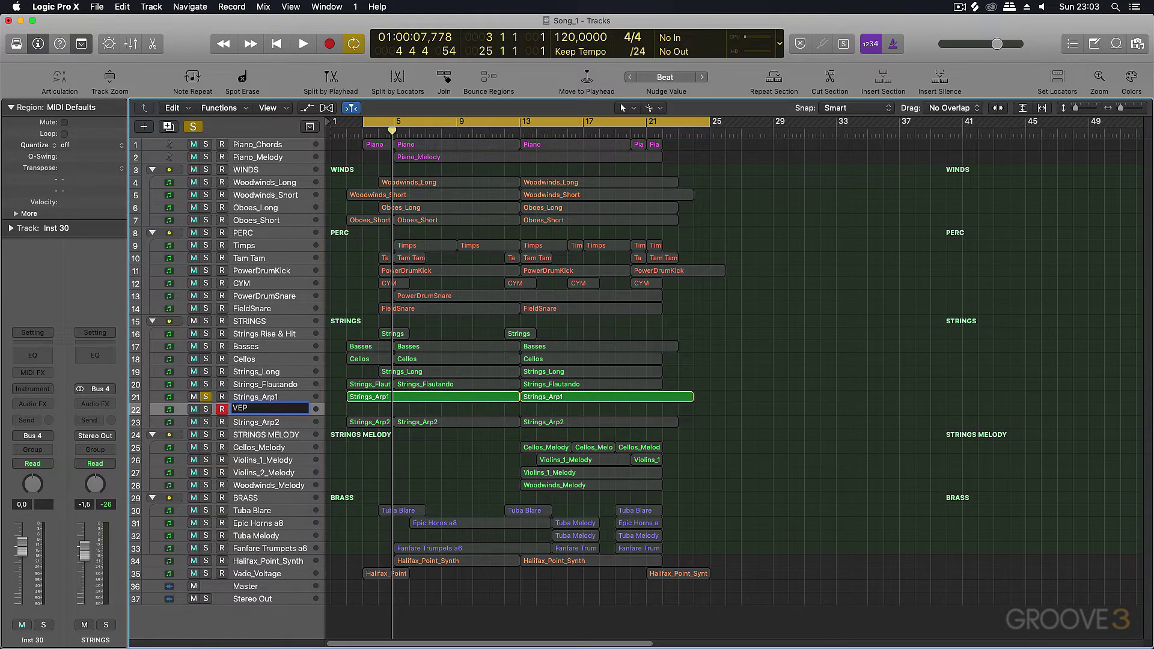
type("_Strings_A")
type("rp1")
key("Return")
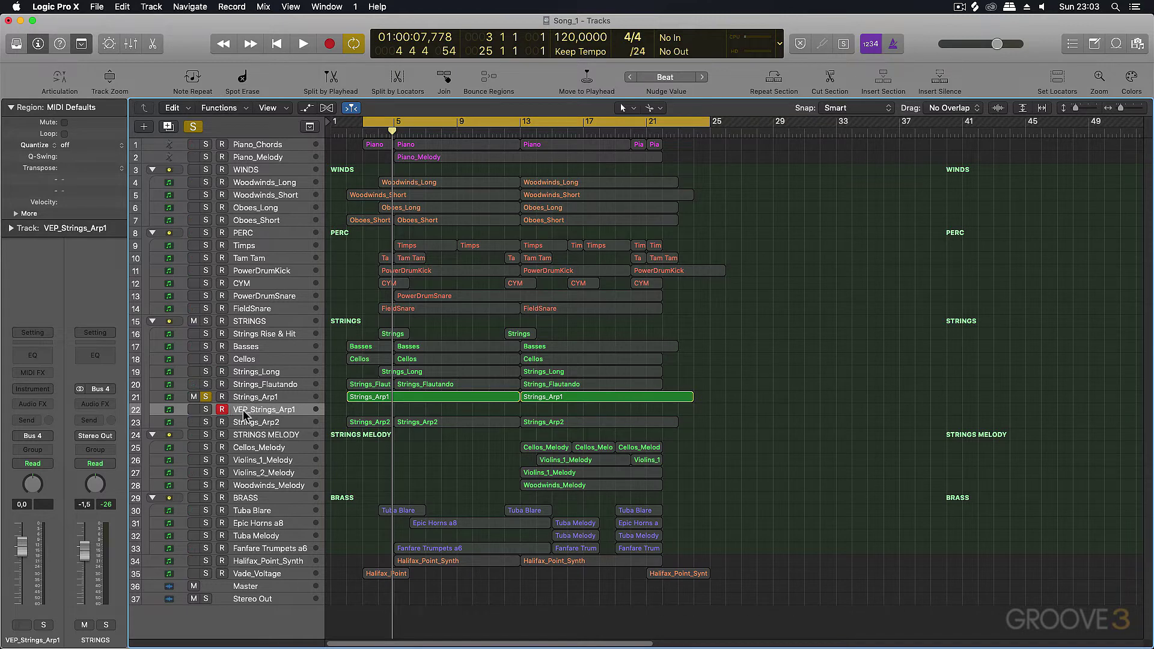
left_click(209, 410)
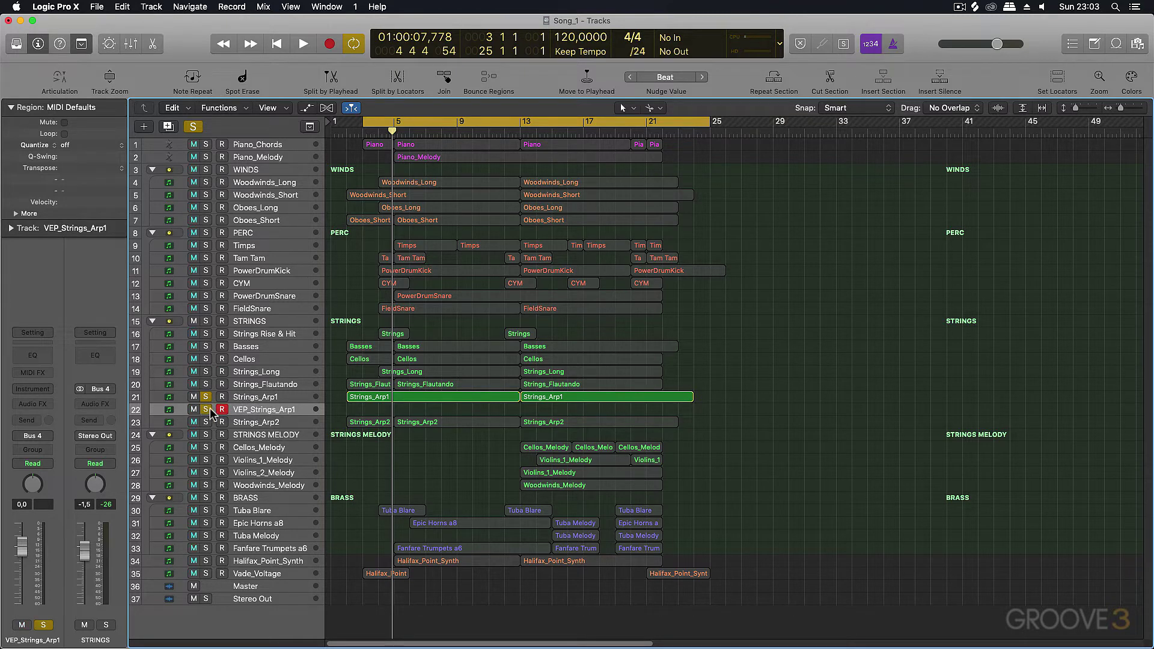
Load Vienna Ensemble Pro AU3 in stereo on VEP_Strings_Arp1 and open its window
left_click(47, 391)
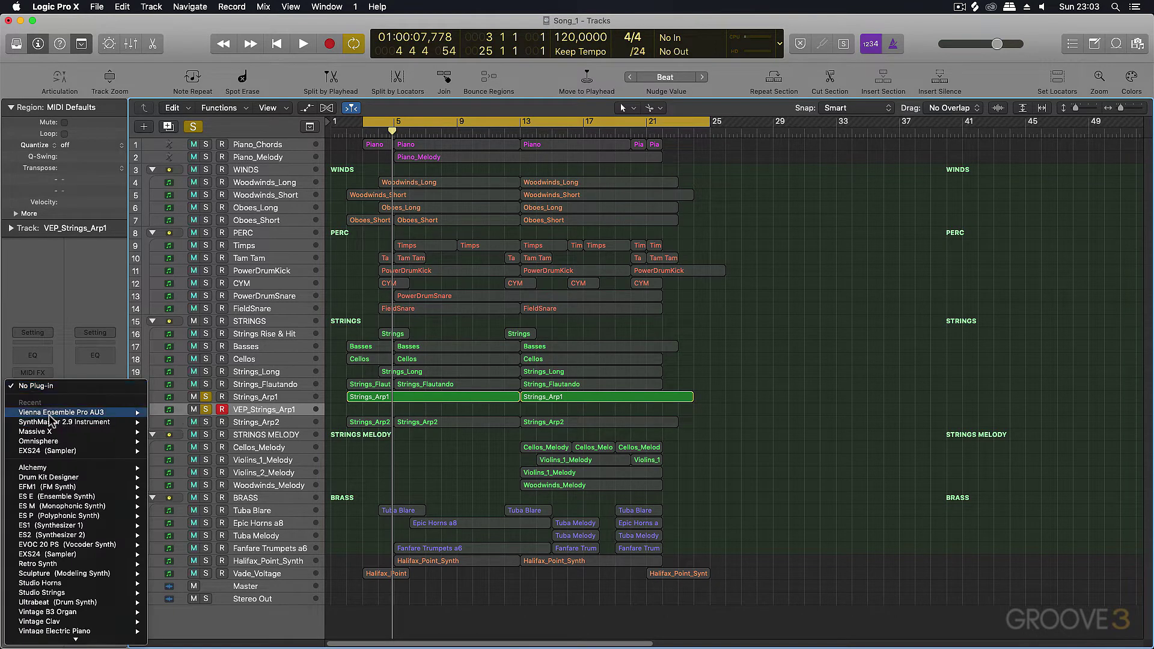
mouse_move(50, 415)
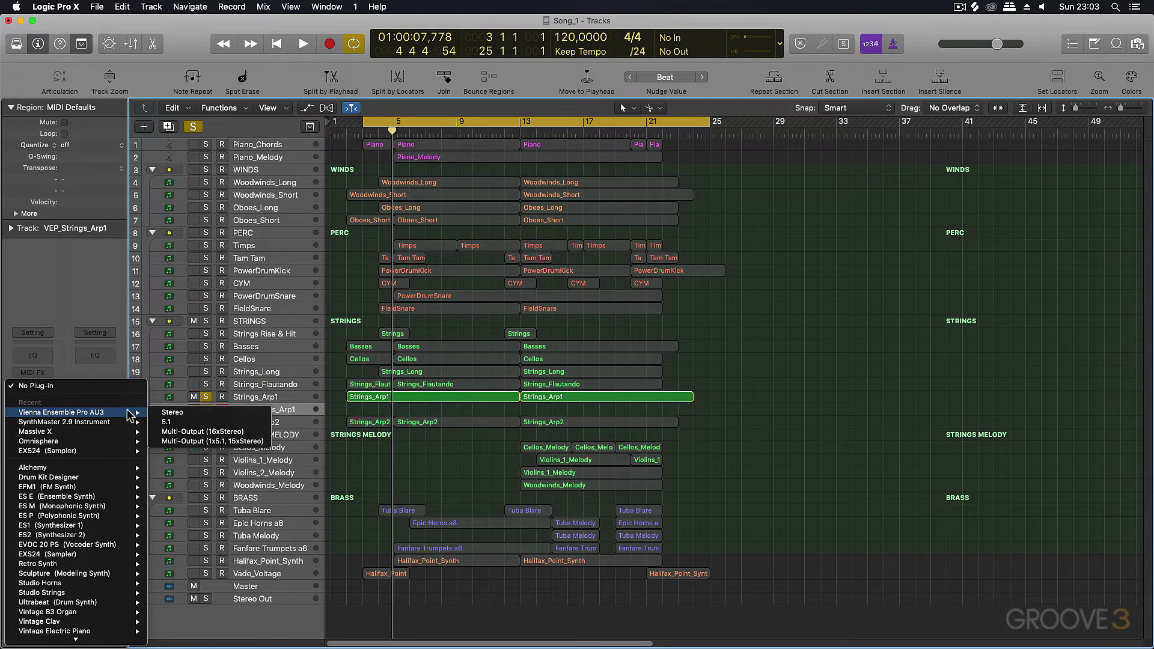
left_click(178, 412)
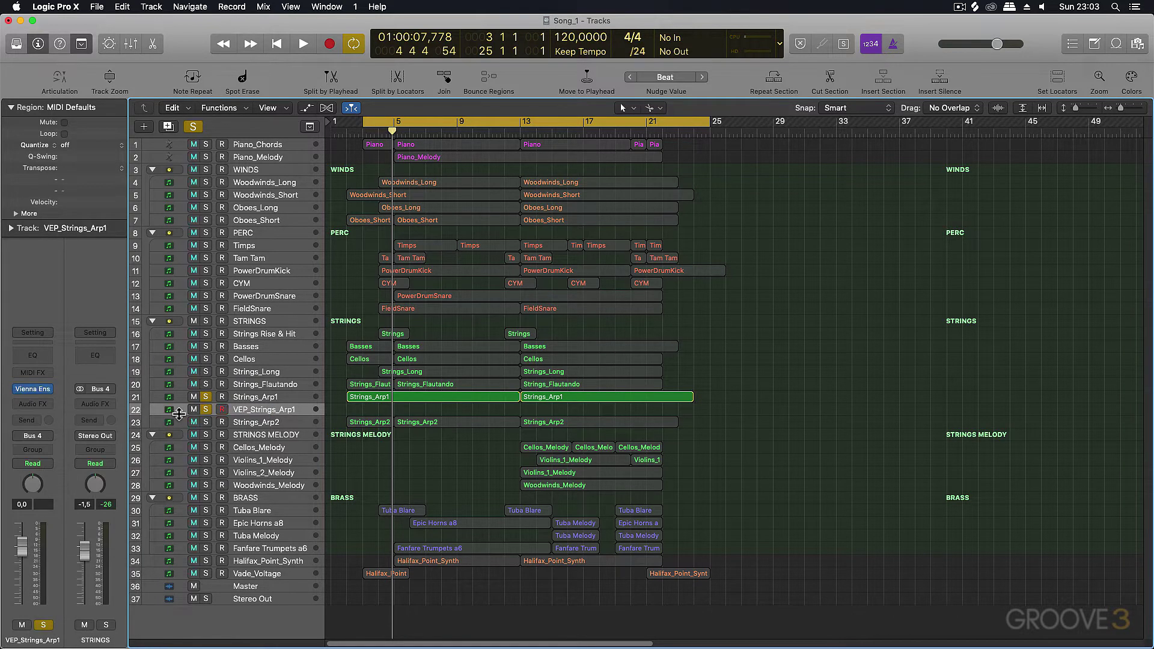
left_click(36, 389)
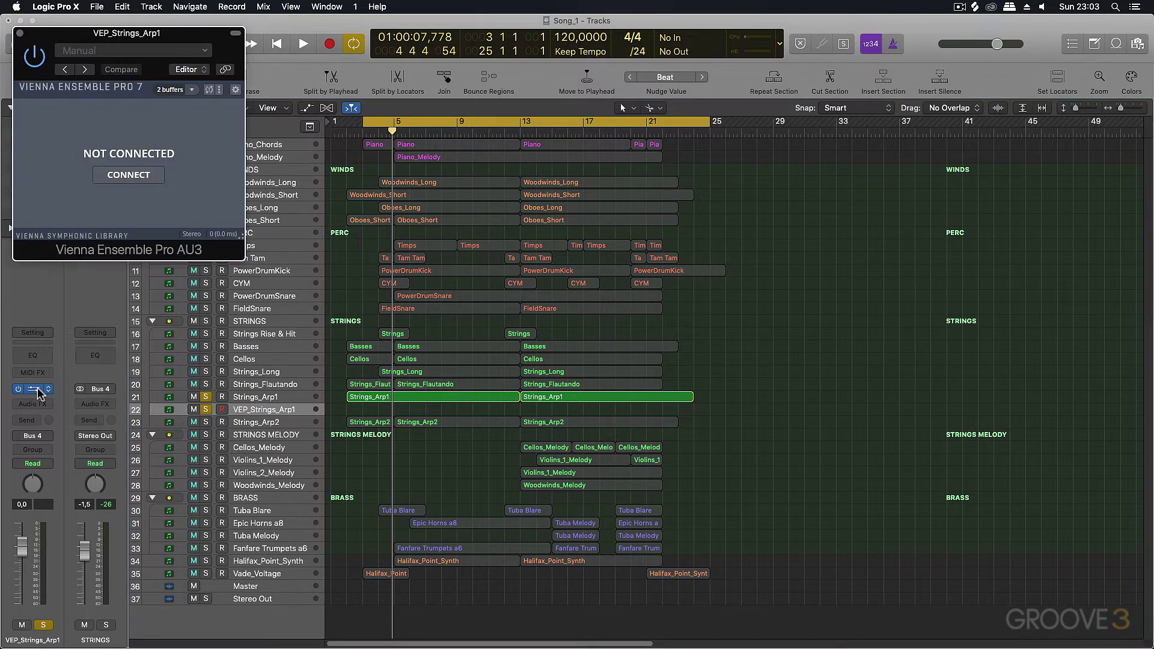
left_click_drag(184, 40, 663, 170)
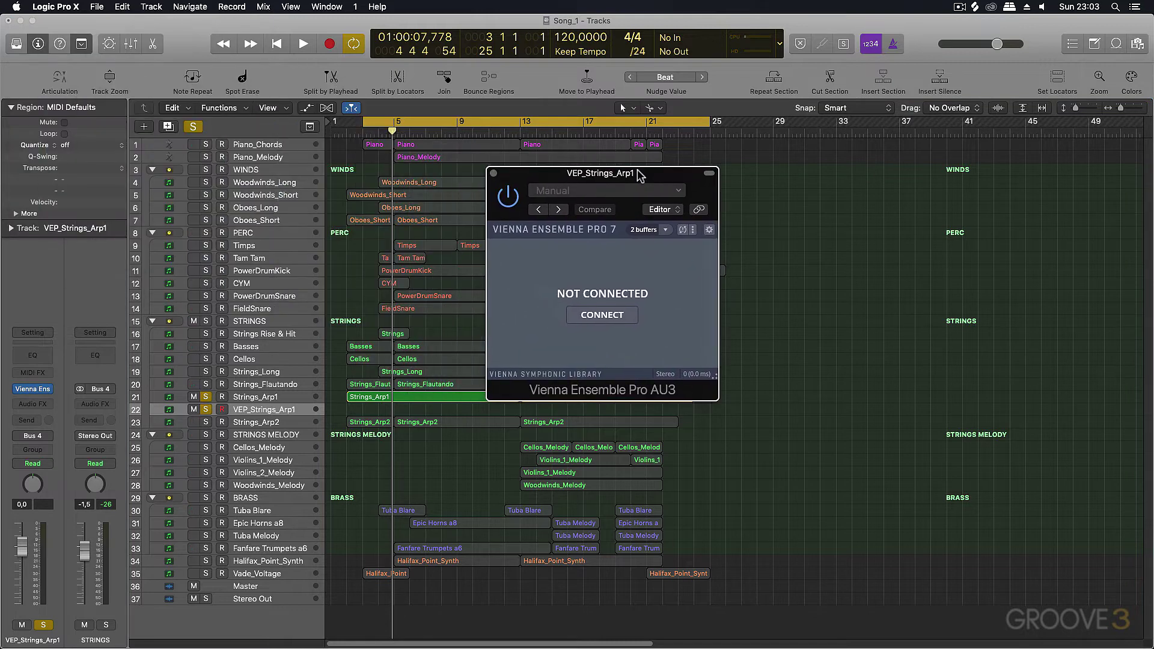
Connect the plugin to the Untitled server instance and select both Strings_Arp1 regions
left_click(603, 318)
left_click(611, 319)
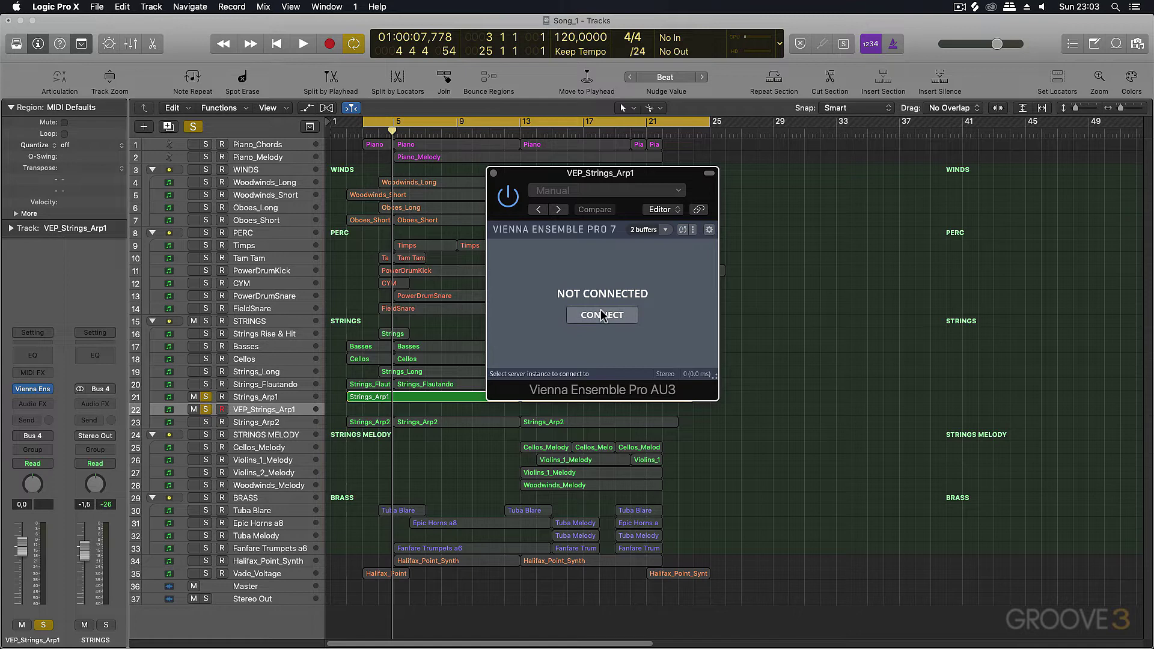
left_click(514, 281)
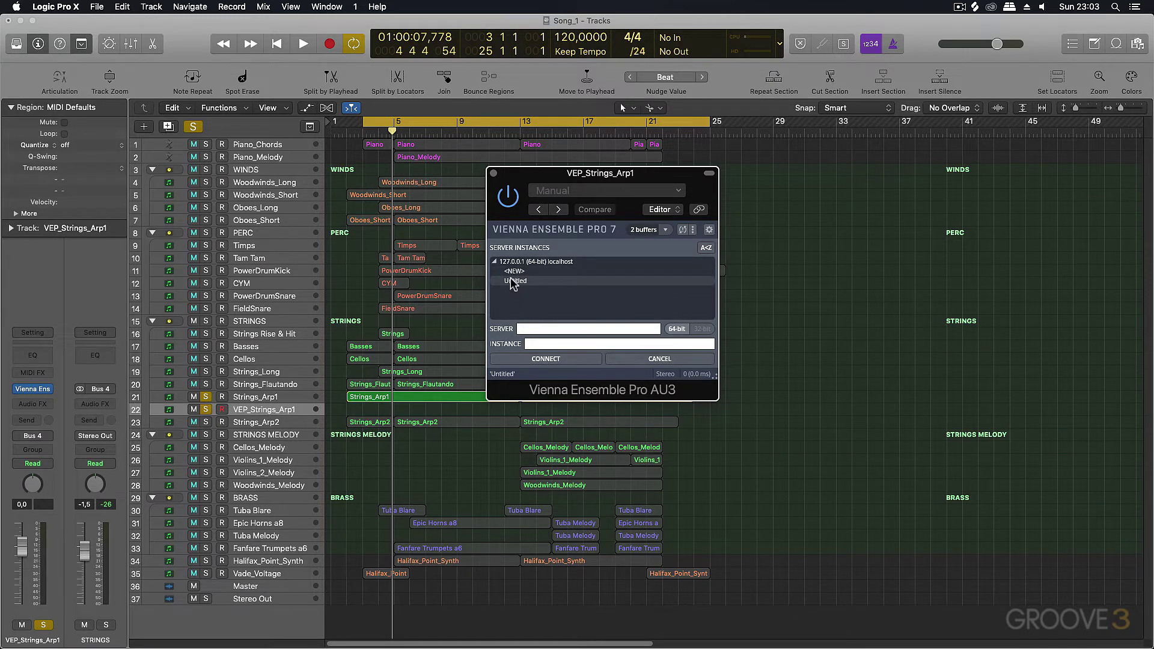
left_click(517, 282)
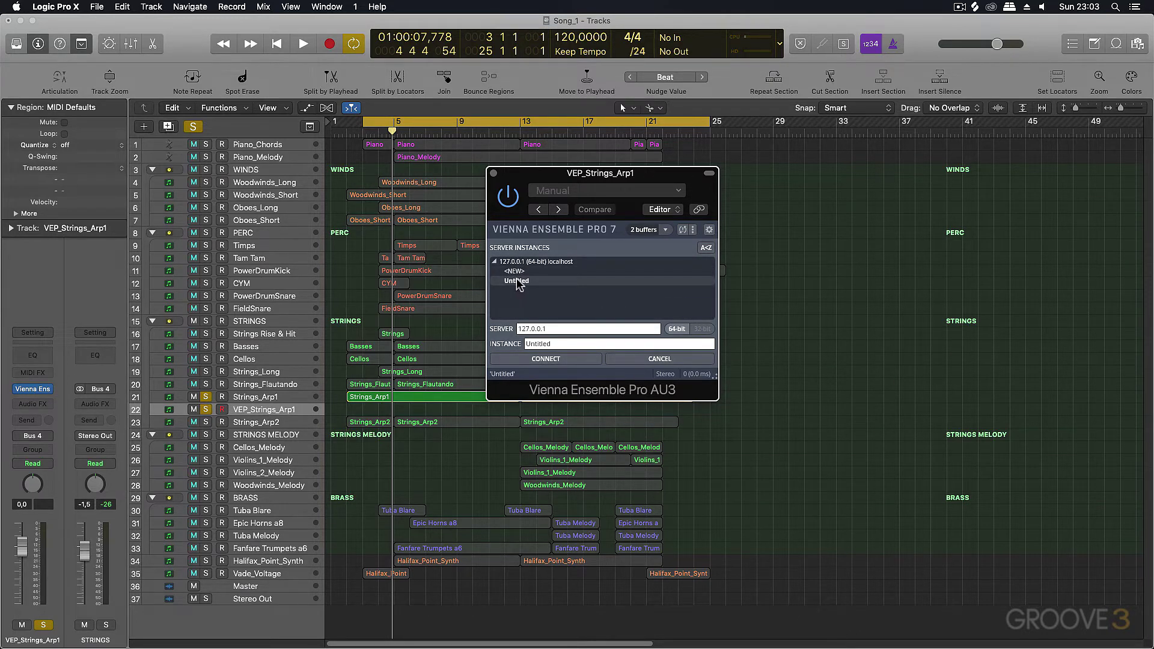
left_click(547, 359)
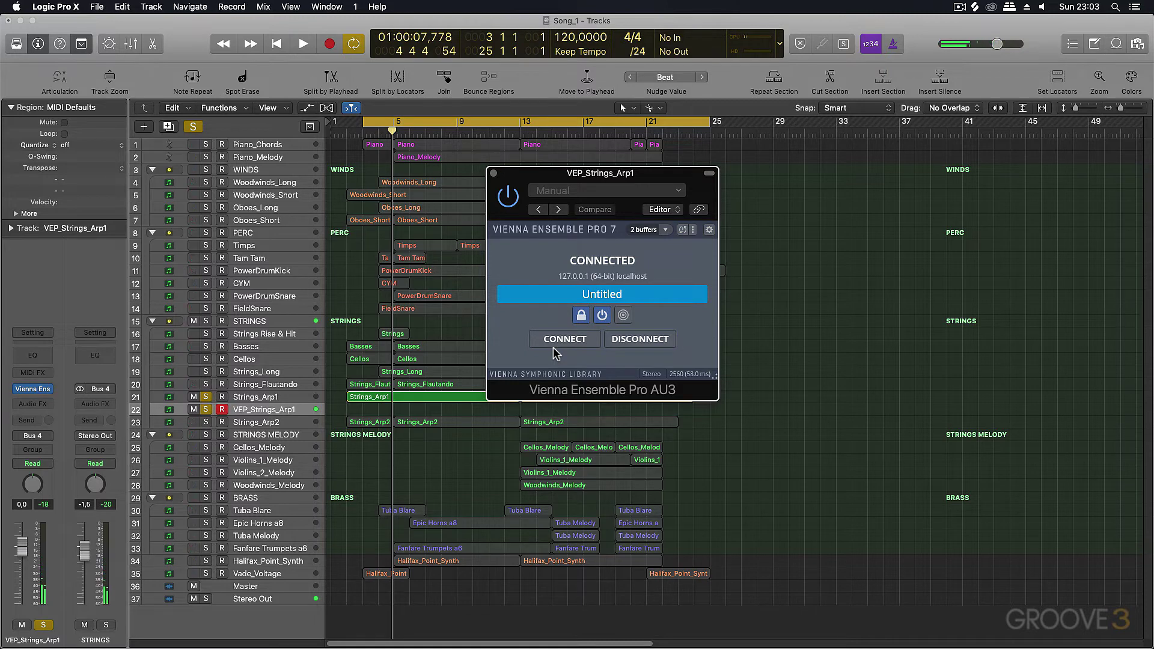
left_click(495, 174)
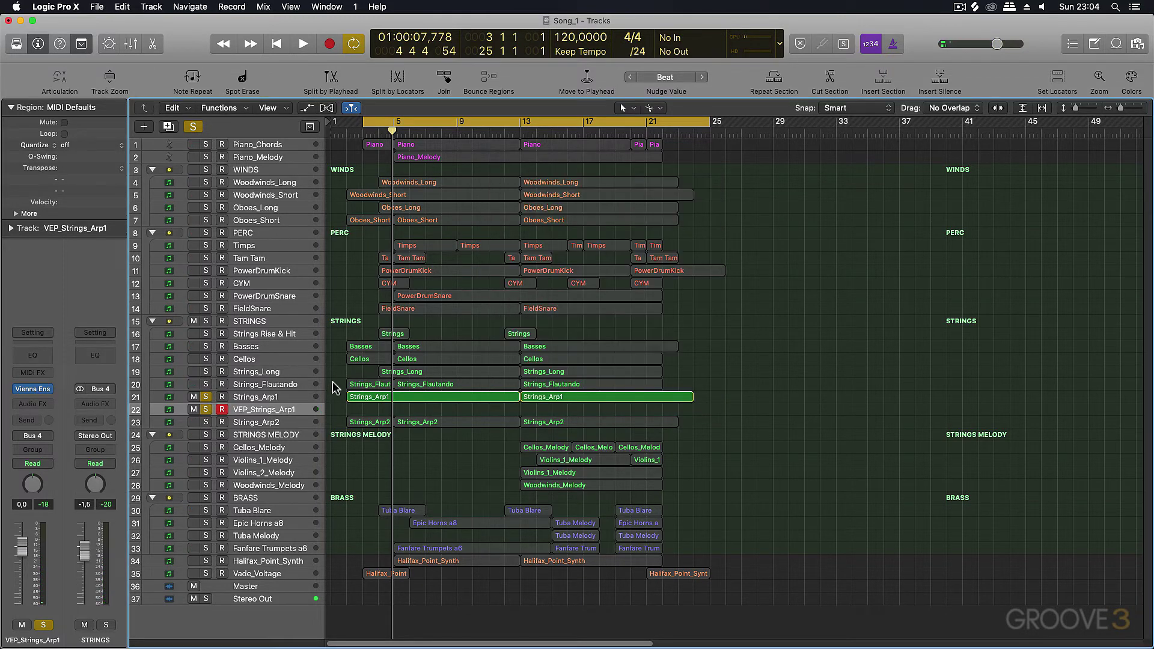
left_click_drag(338, 399, 642, 409)
Copy the Strings_Arp1 regions onto VEP_Strings_Arp1 and pan that track to -36
left_click_drag(399, 399, 402, 409)
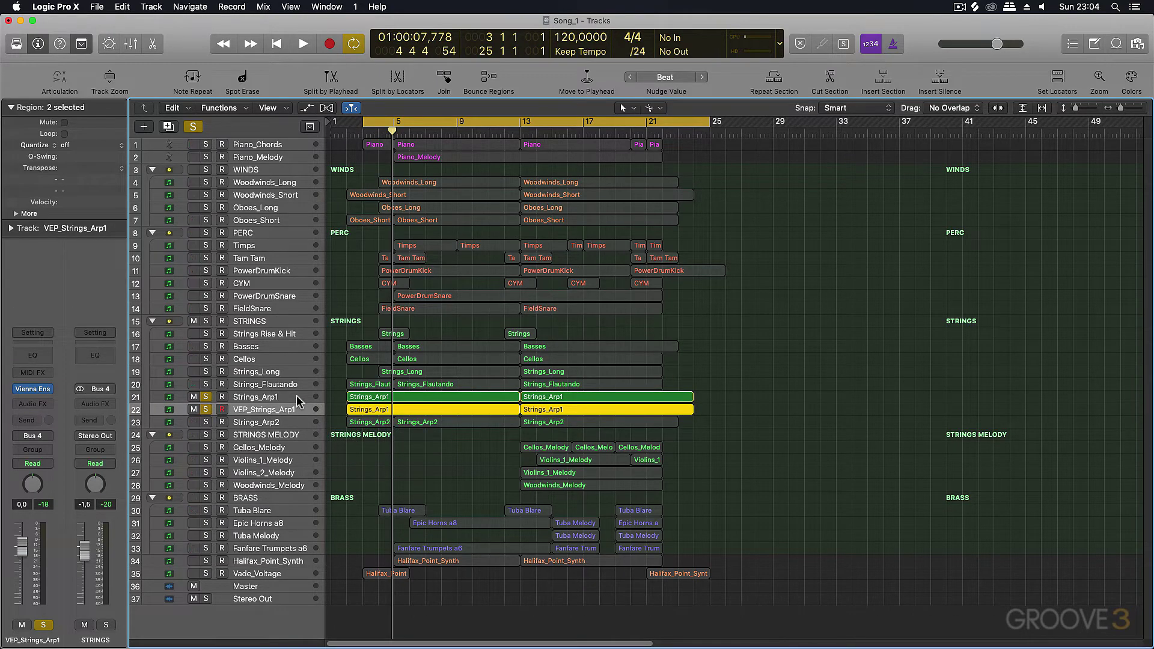
key("x")
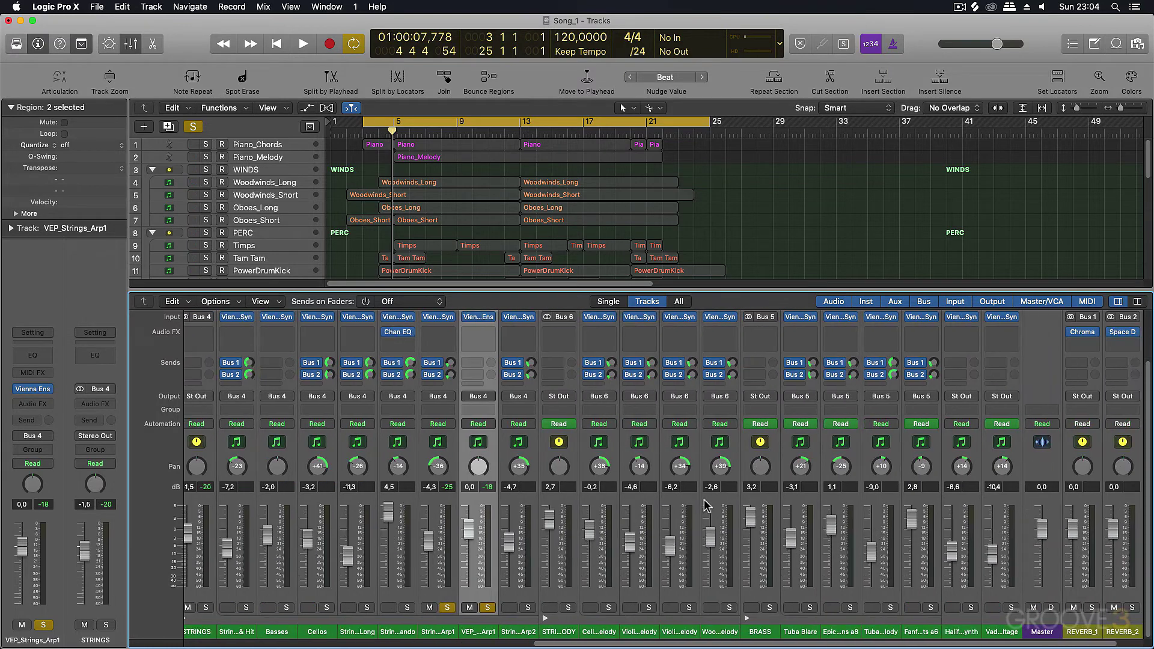
left_click_drag(479, 468, 478, 542)
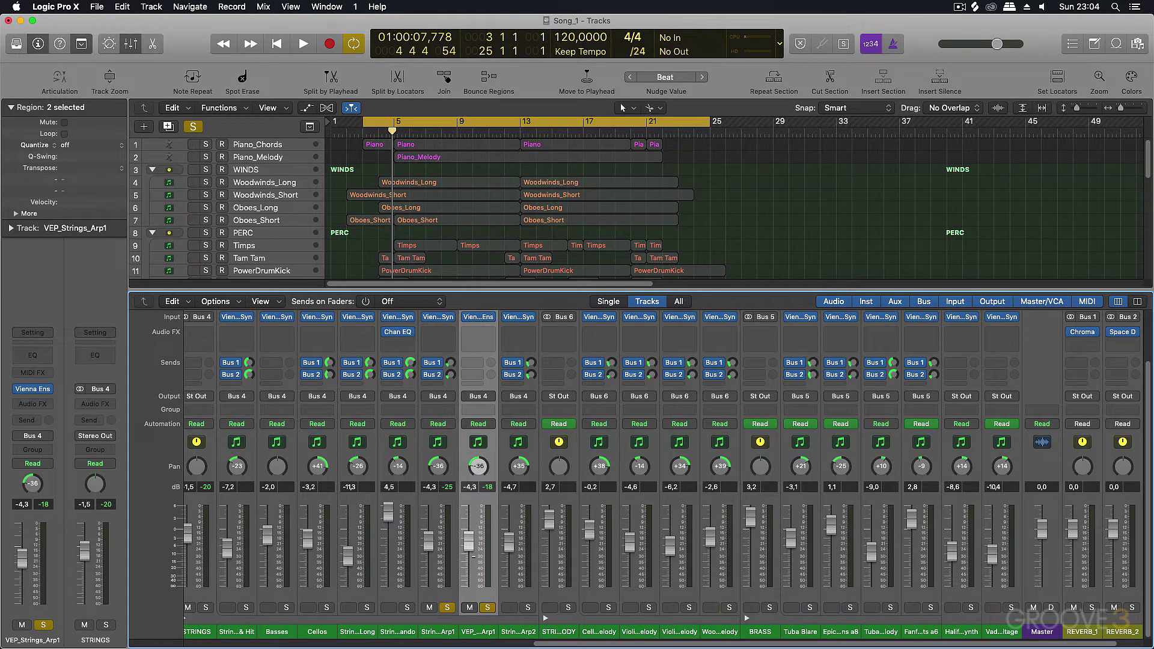
Add sends from VEP_Strings_Arp1 to Bus 1 REVERB_1 and Bus 2 REVERB_2
left_click(476, 368)
mouse_move(493, 433)
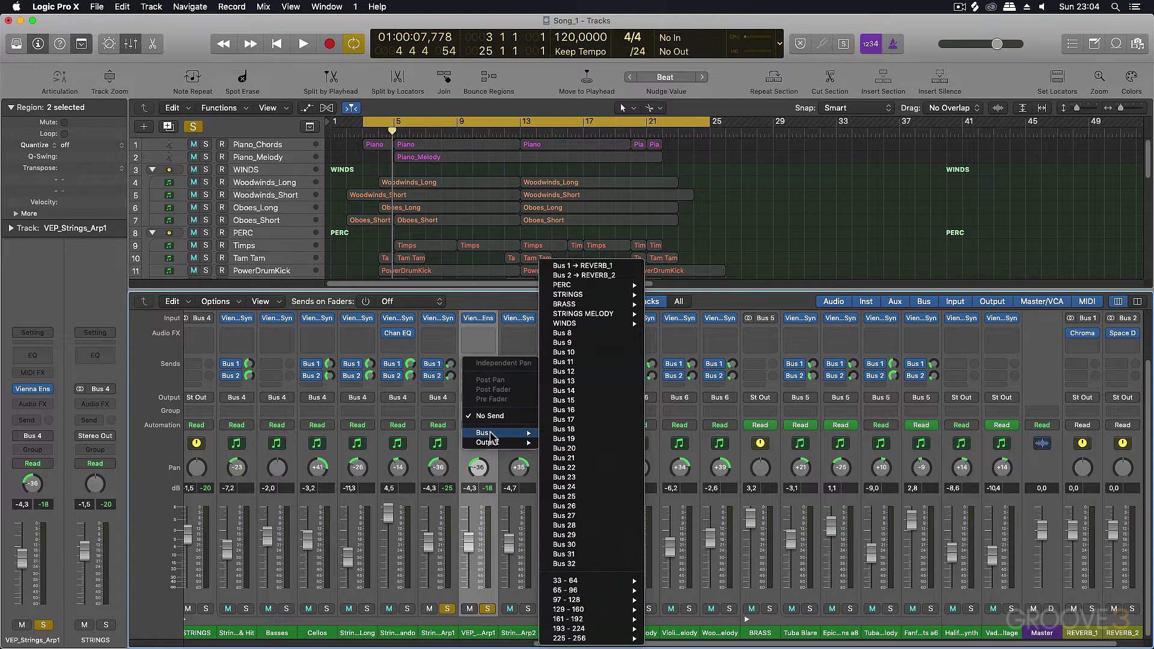
left_click(599, 267)
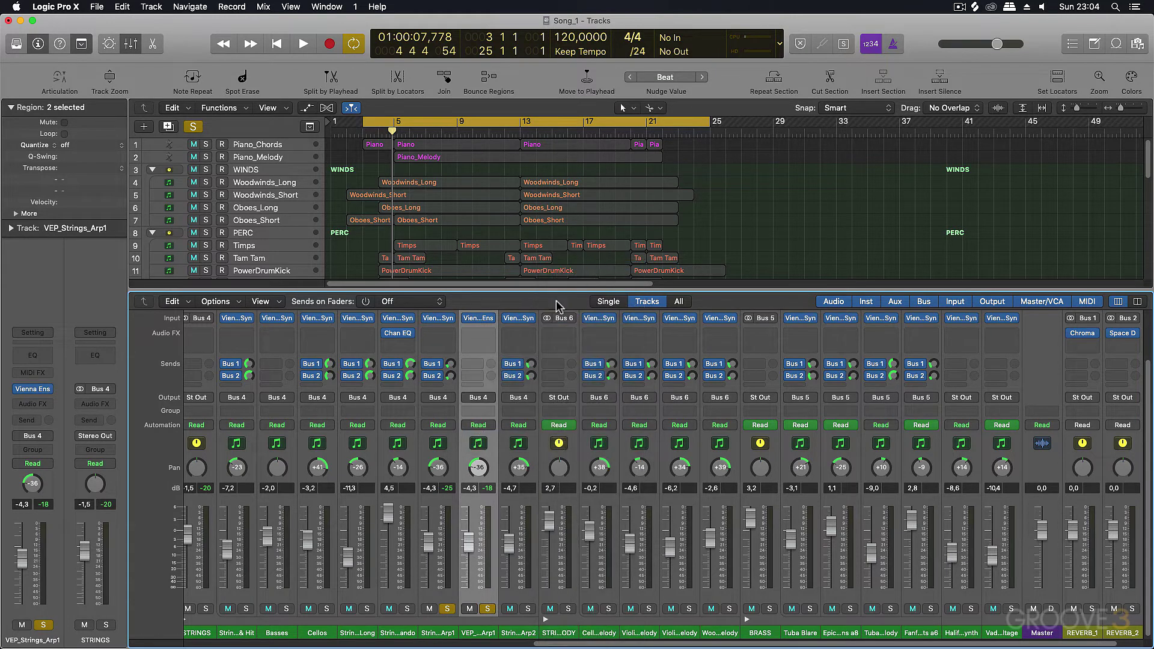
left_click(473, 376)
mouse_move(492, 445)
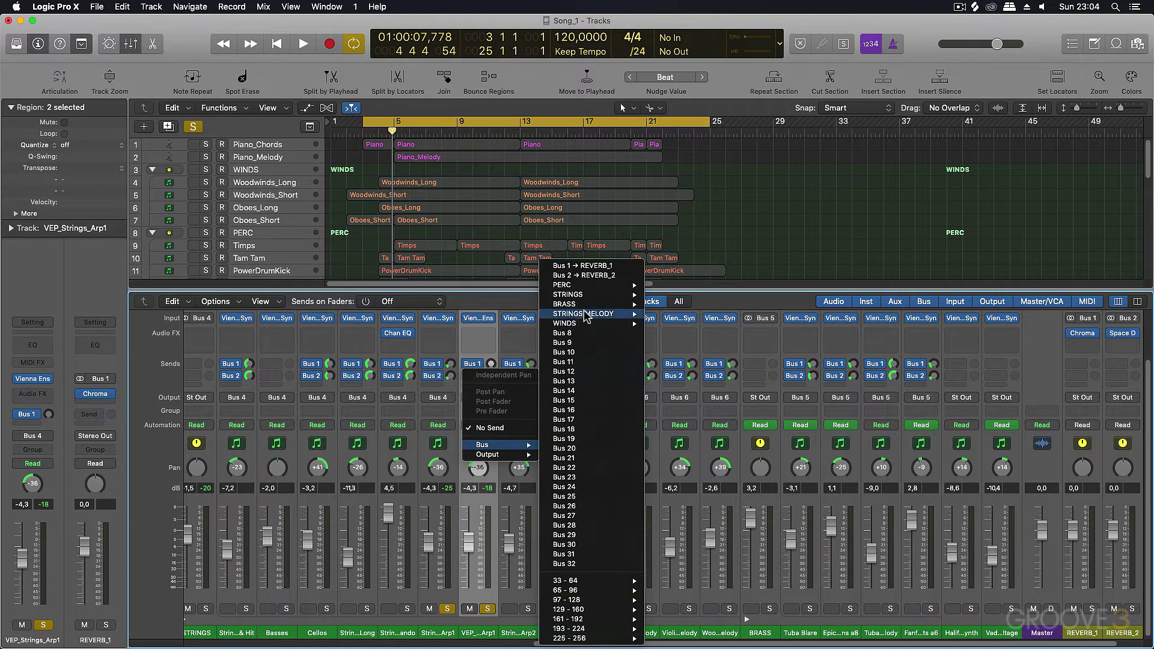
left_click(595, 278)
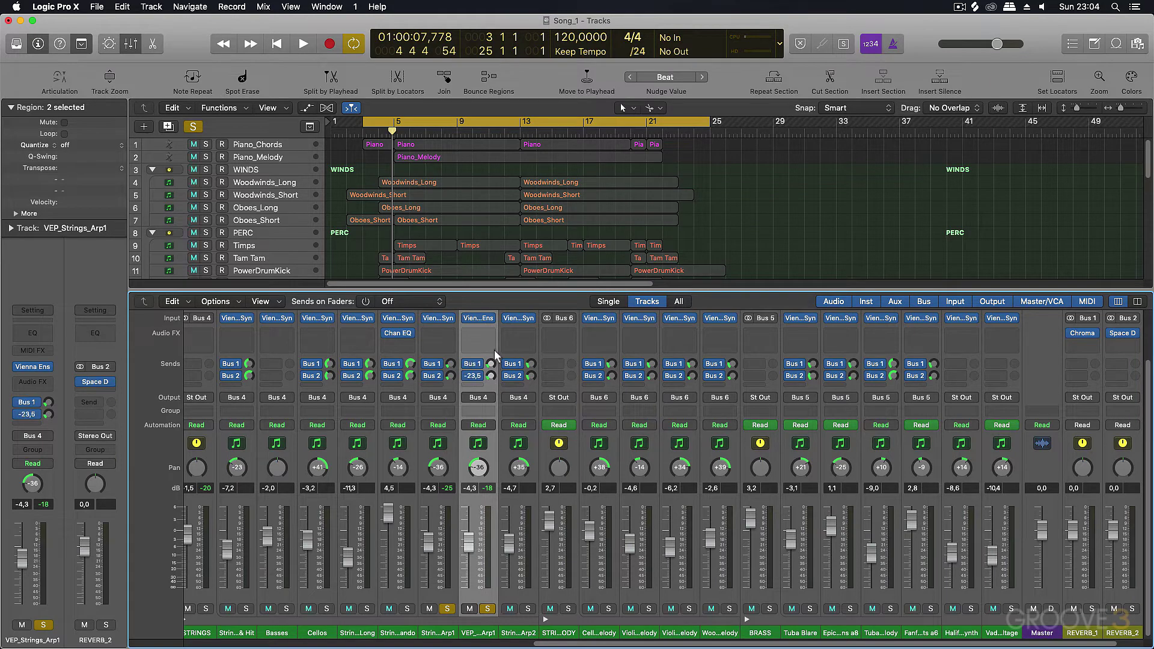
Hide the mixer, unsolo VEP_Strings_Arp1 and play back the original Strings_Arp1
key("x")
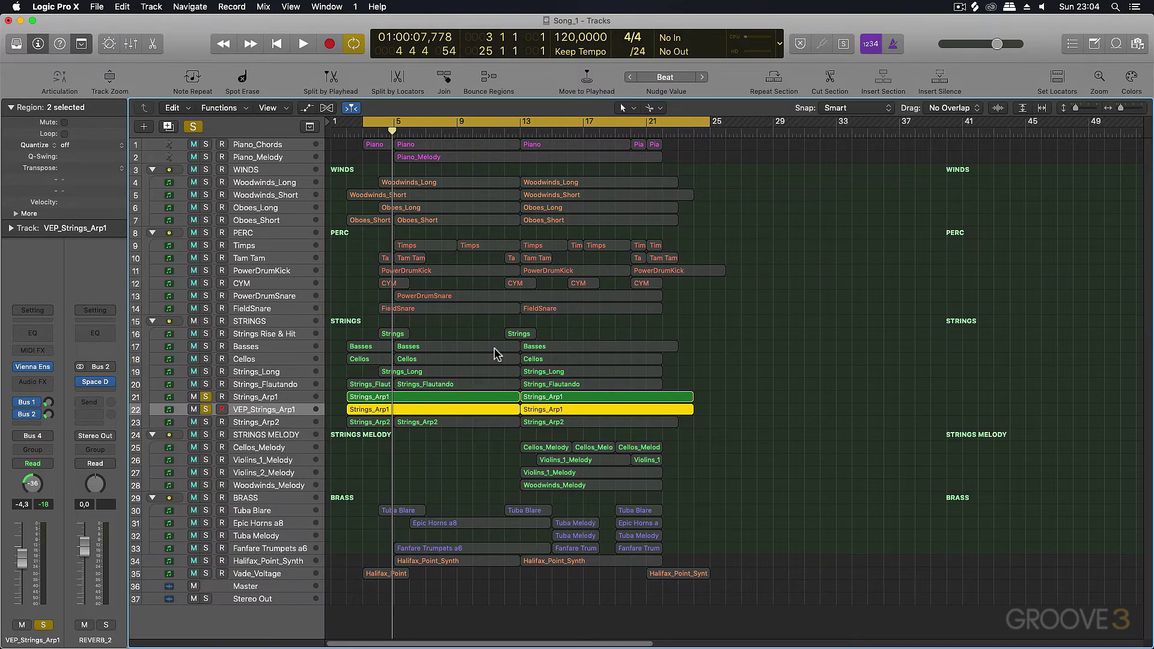
left_click(206, 408)
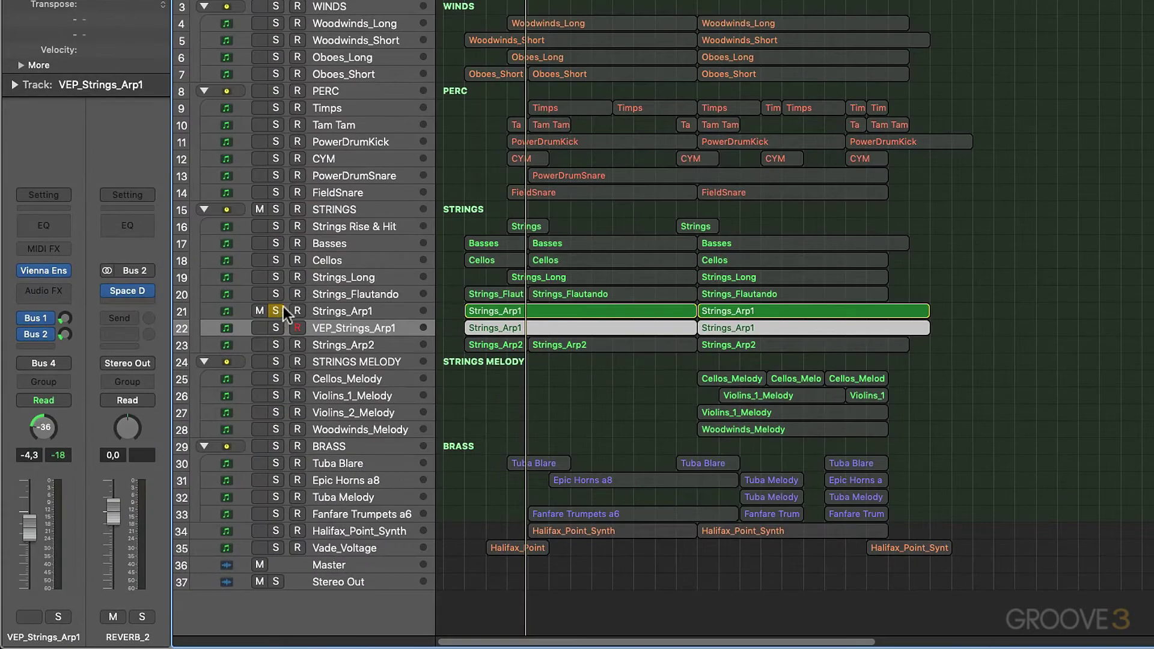
left_click(353, 310)
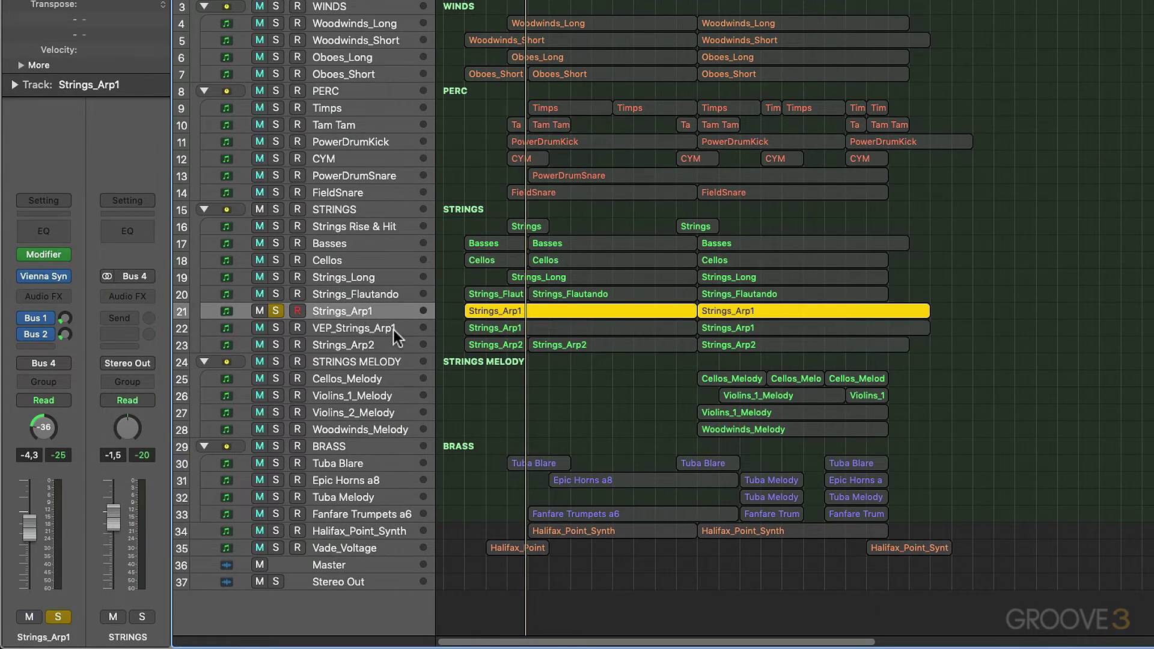
key("space")
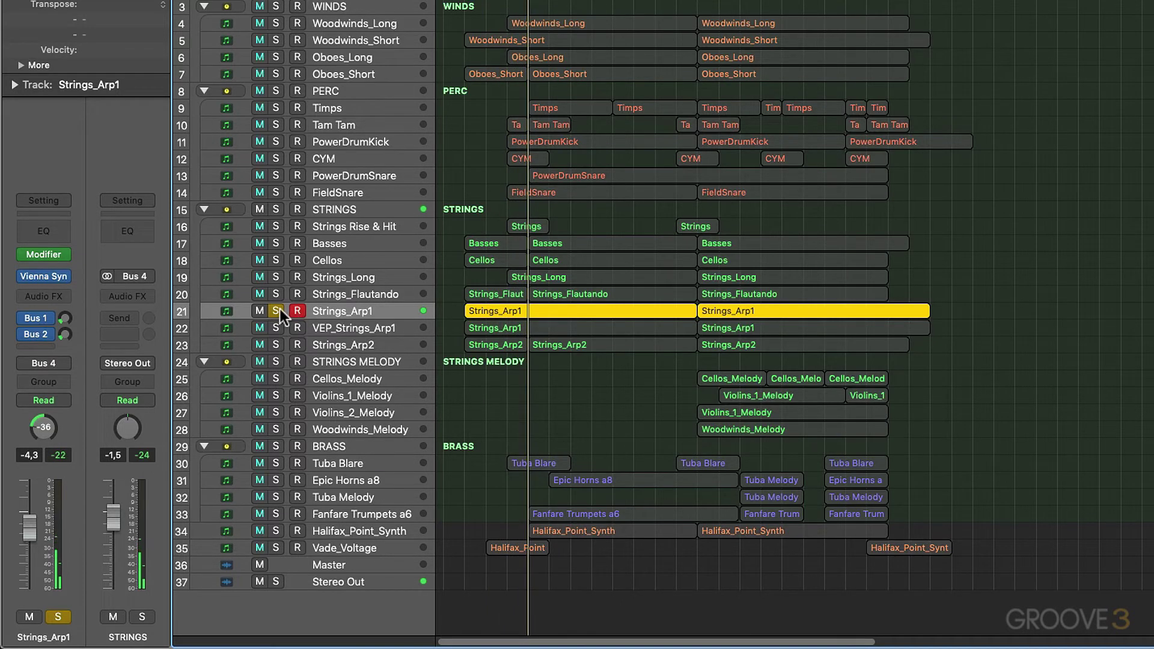
Solo VEP_Strings_Arp1 and play it back to compare the Vienna-hosted strings
left_click(357, 331)
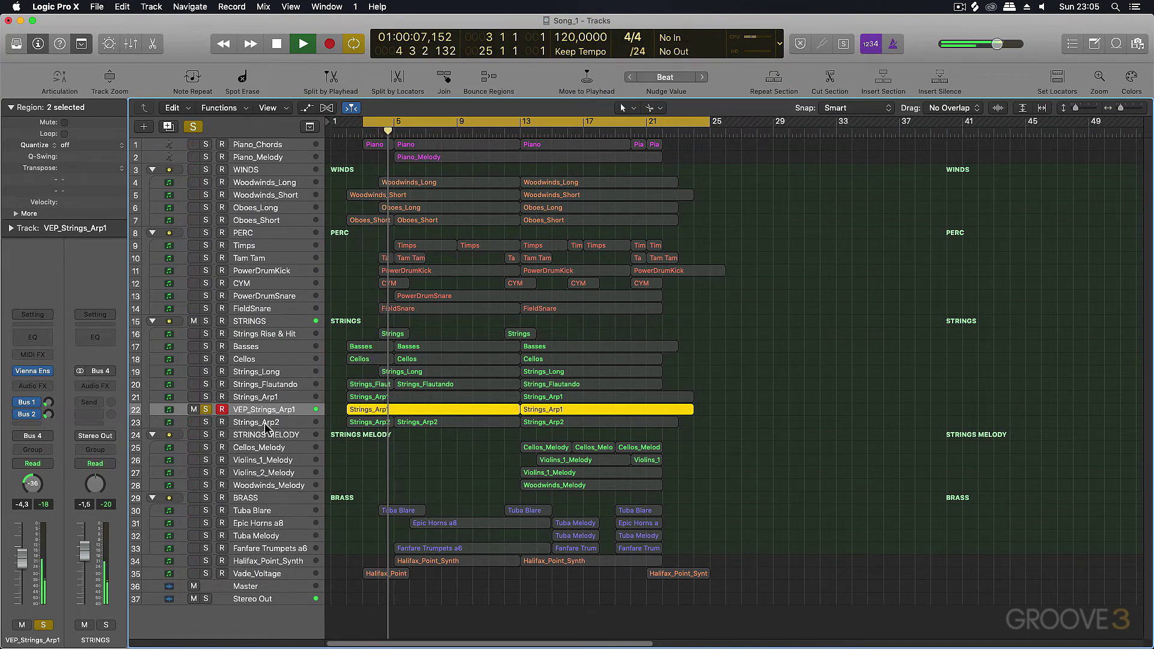
key("space")
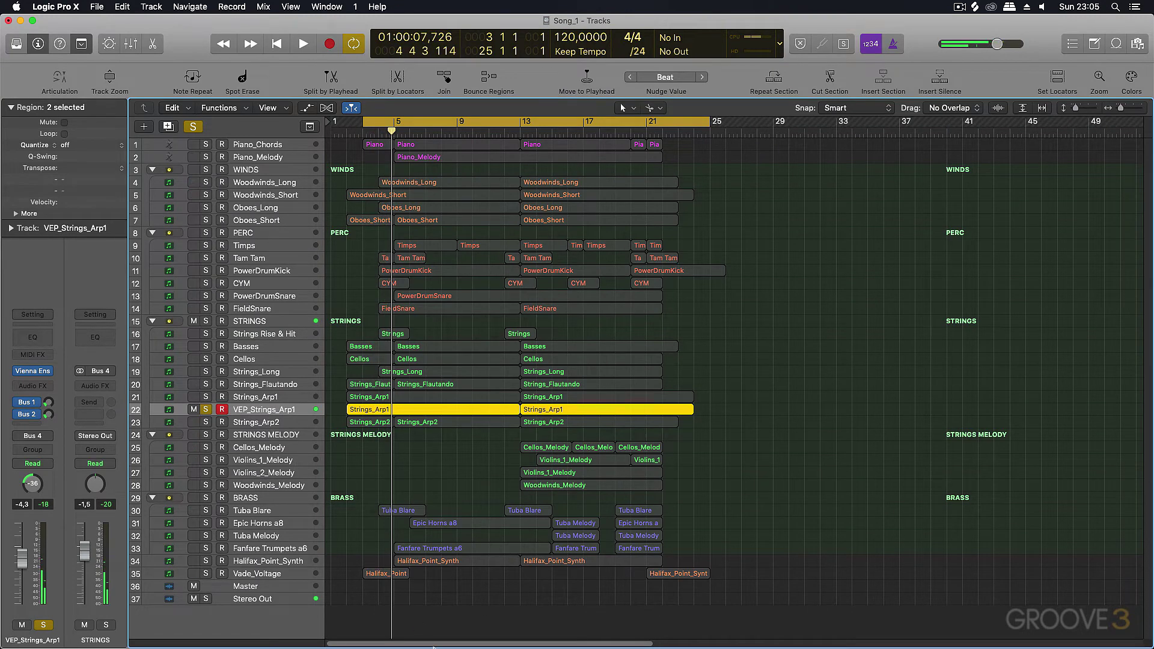
left_click(421, 620)
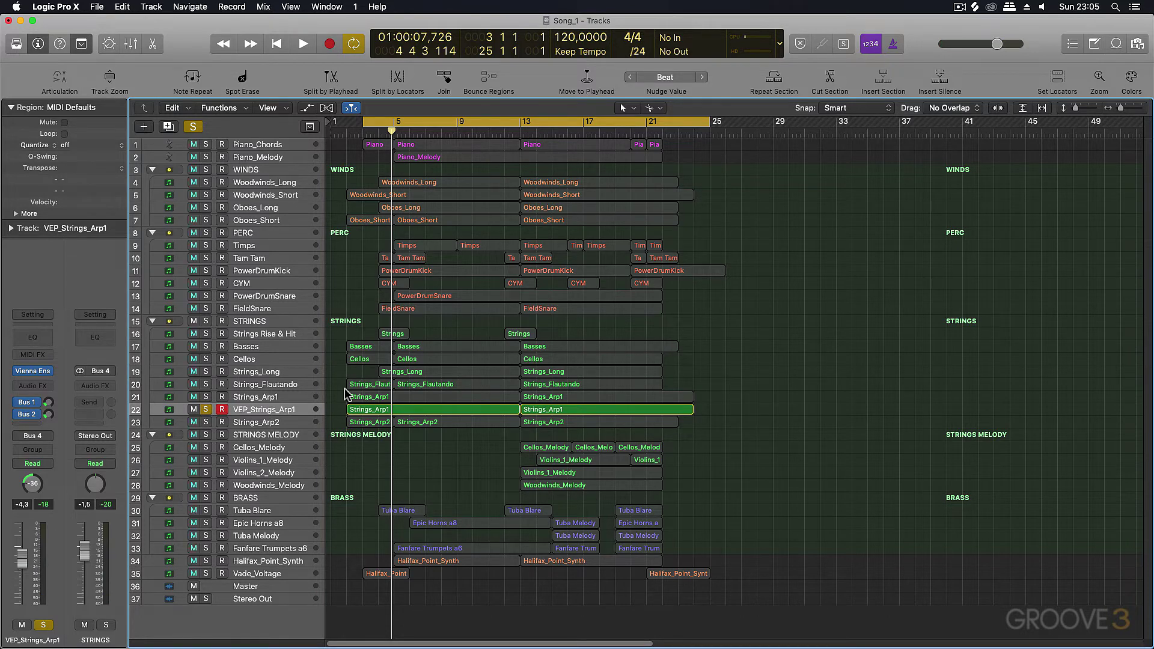
key("space")
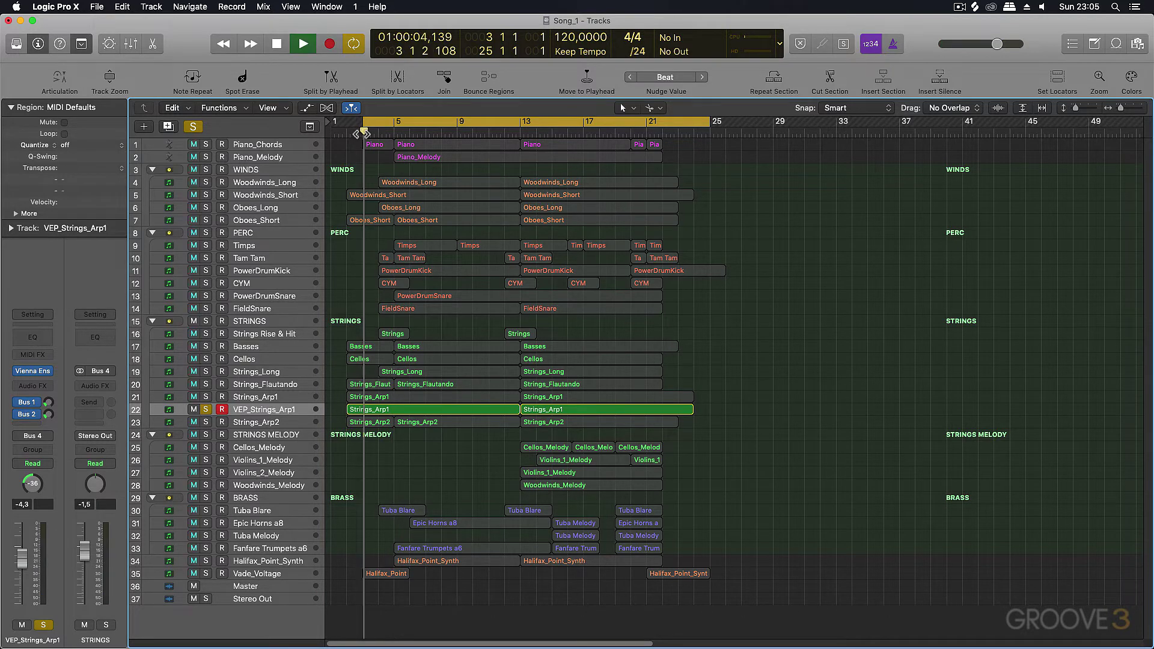
Review the Synchron Player in the VEP server window, then stop playback back in Logic
mouse_move(324, 642)
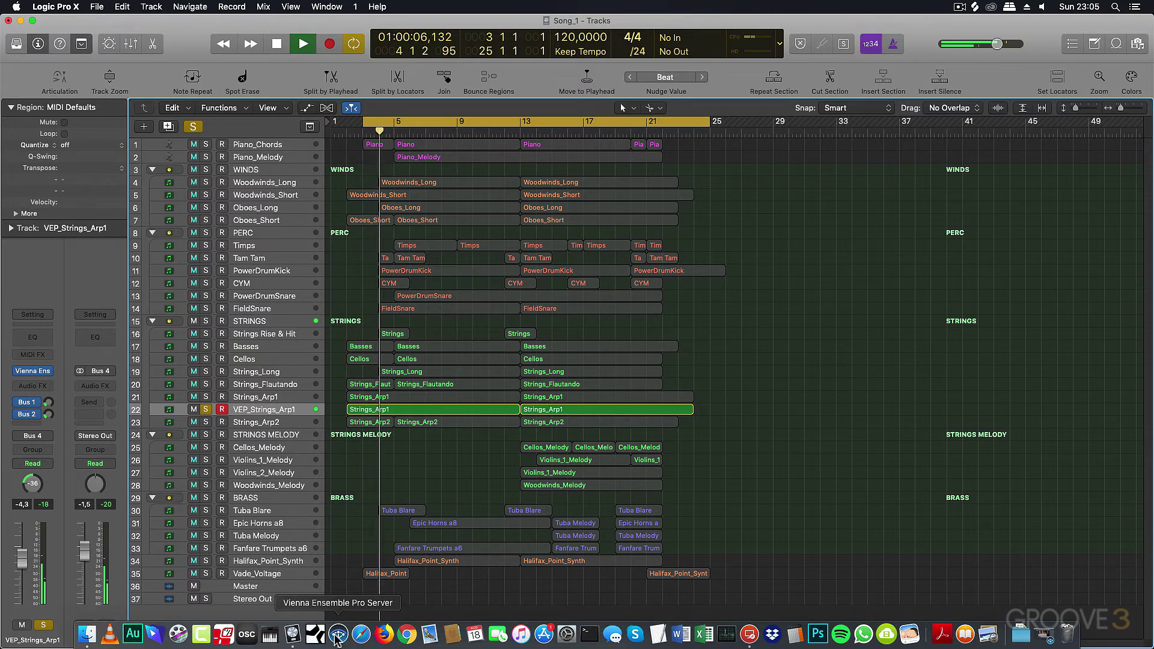
left_click(292, 634)
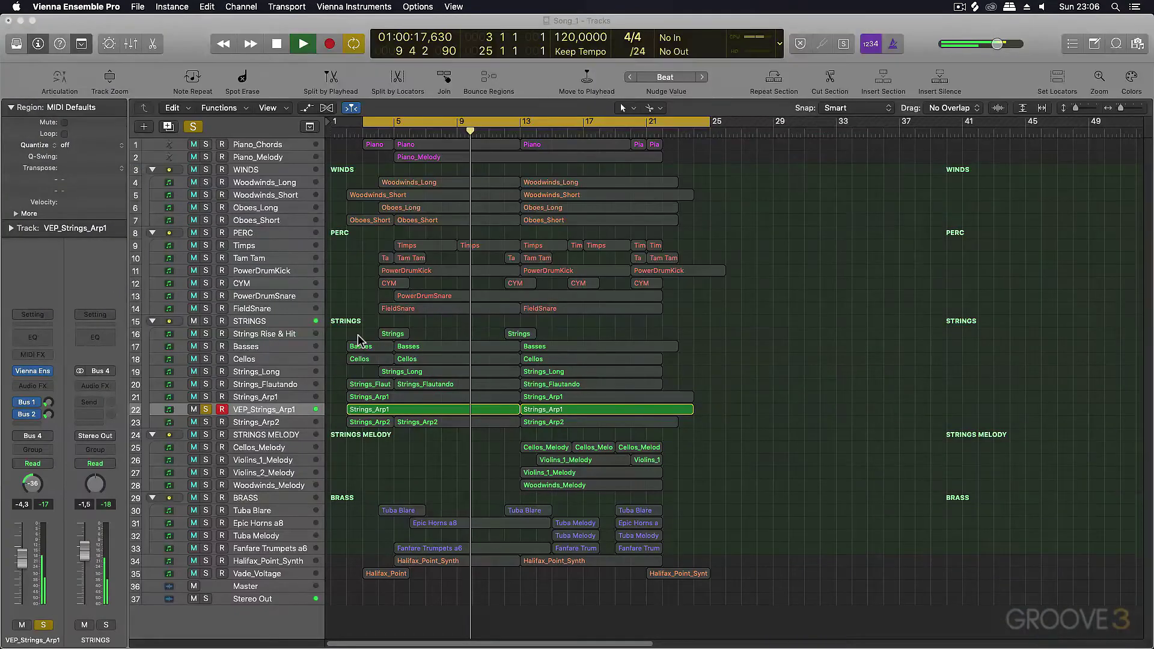
left_click(358, 339)
key("space")
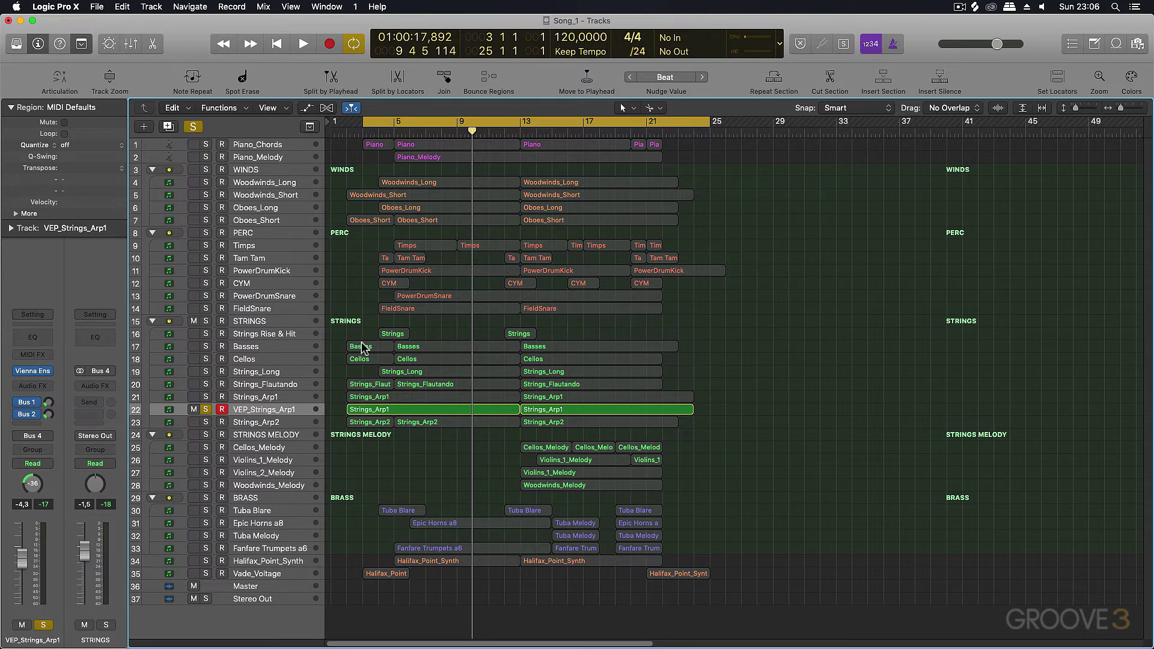
Delete the Strings_Arp1 regions and track, and unsolo VEP_Strings_Arp1
left_click(284, 398)
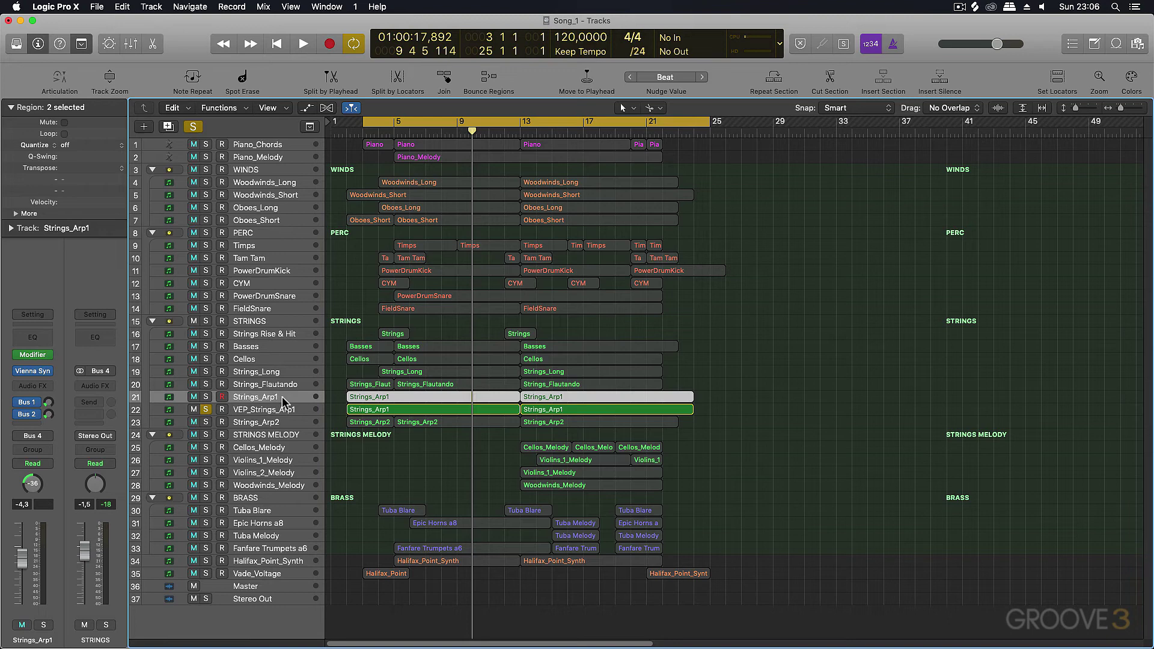
key("Delete")
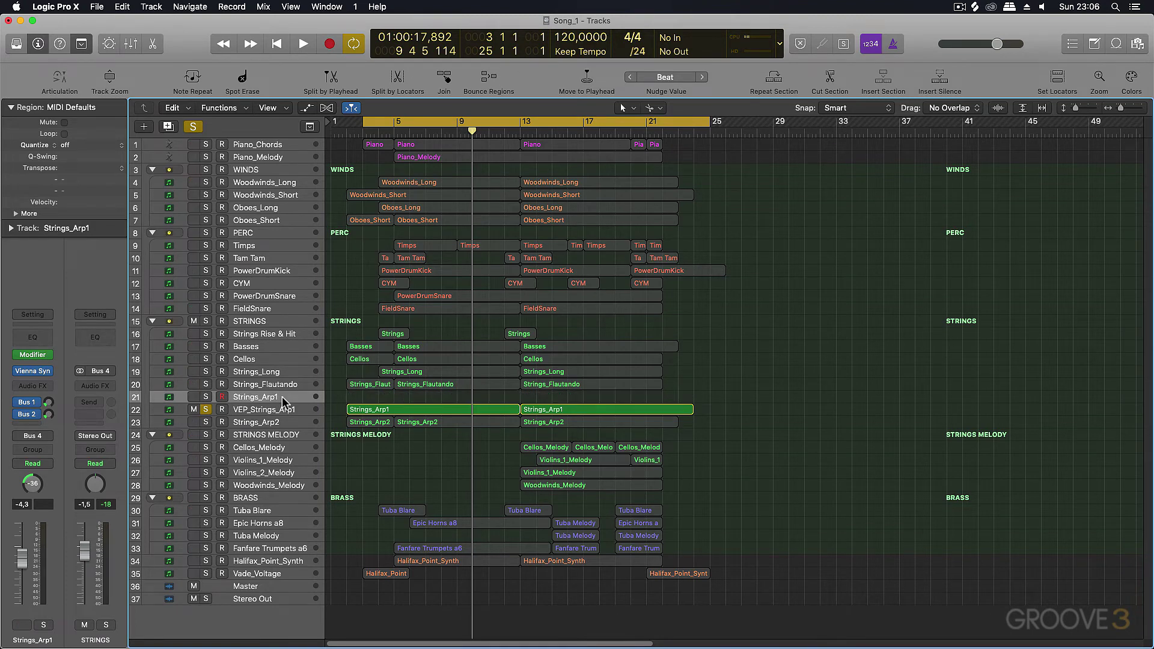
key("cmd+BackSpace")
left_click(206, 398)
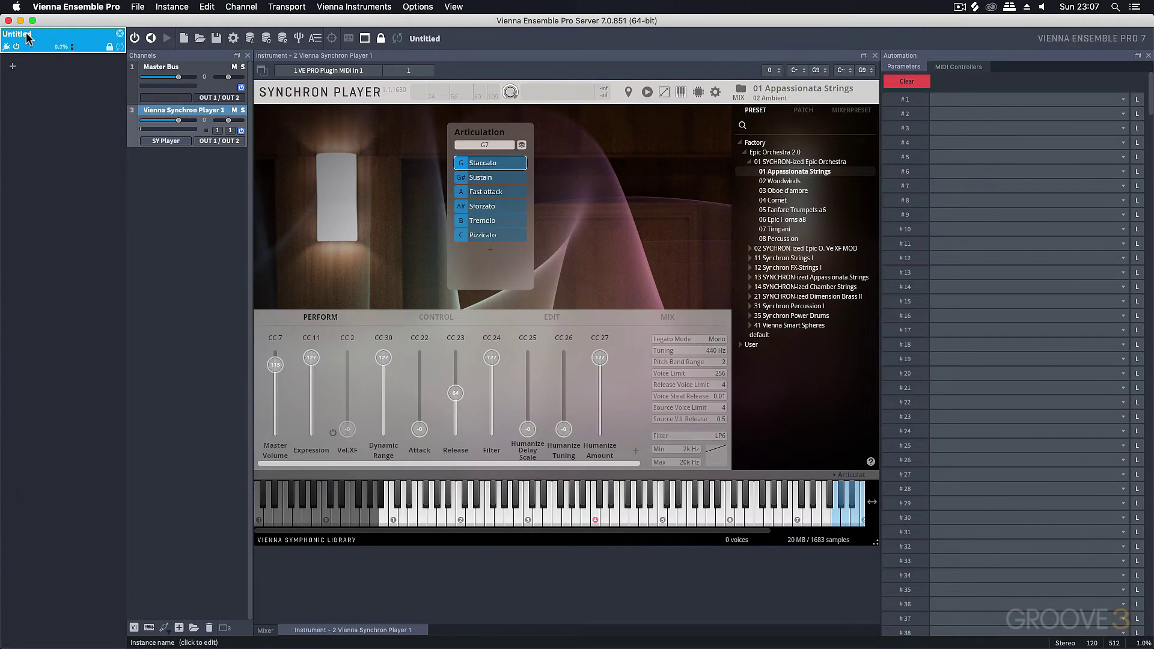
Rename the Untitled VEP server instance to STRINGS
left_click(27, 36)
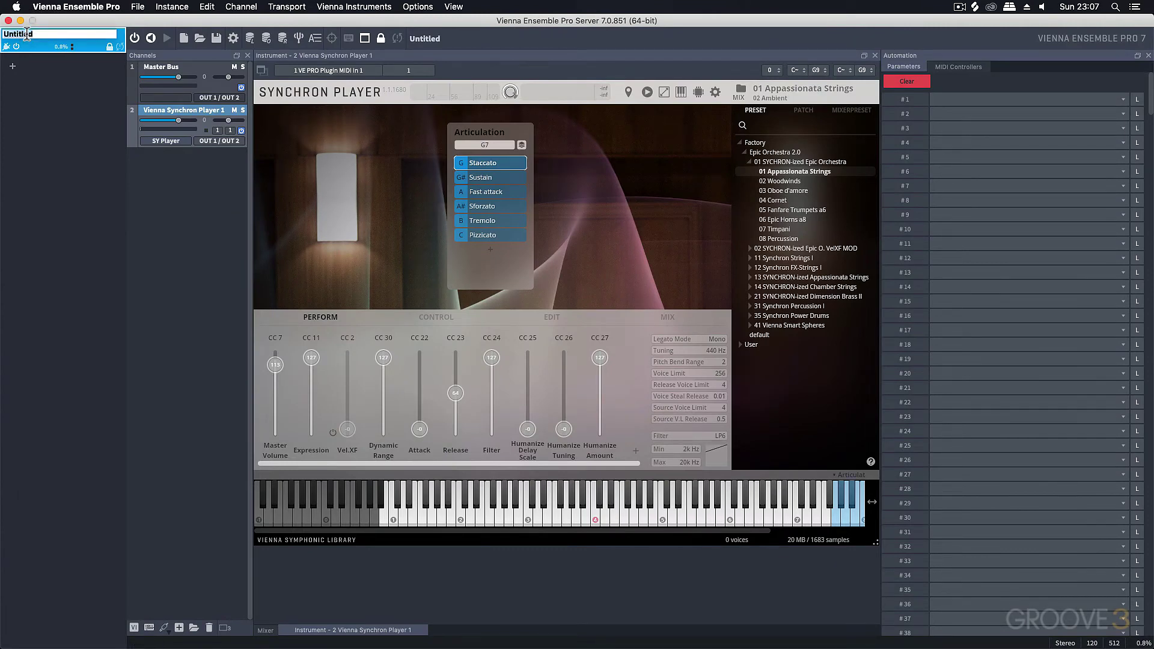
type("STRINGS")
key("Return")
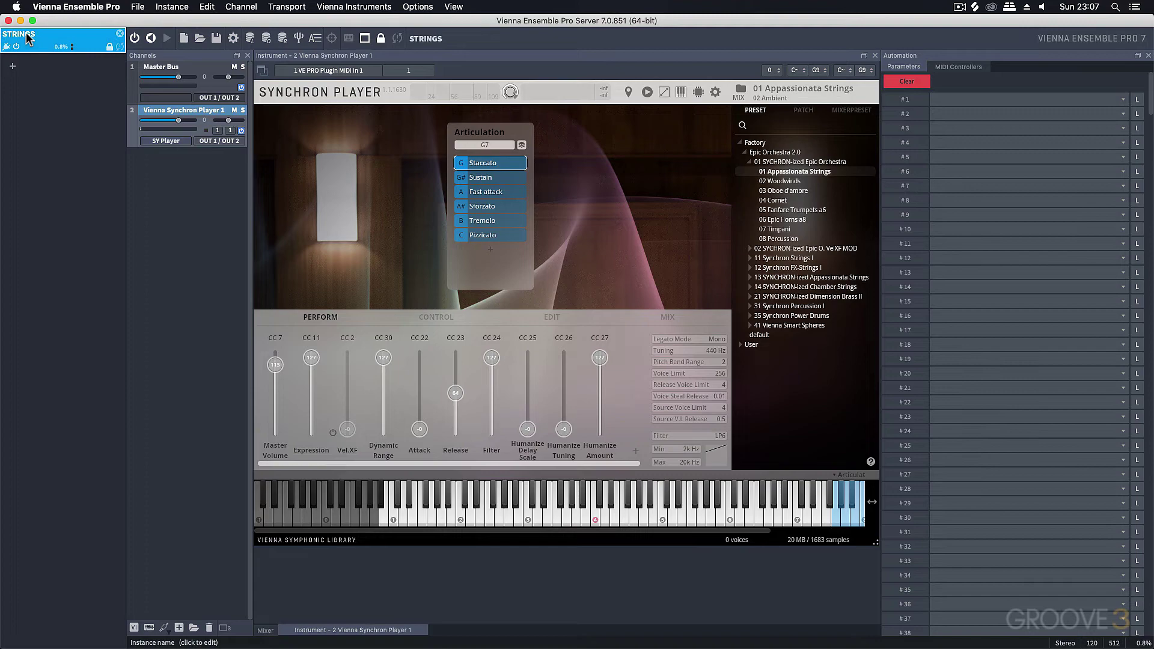
Disconnect the VEP_Strings_Arp1 plugin and reconnect it to the STRINGS server instance
left_click(21, 20)
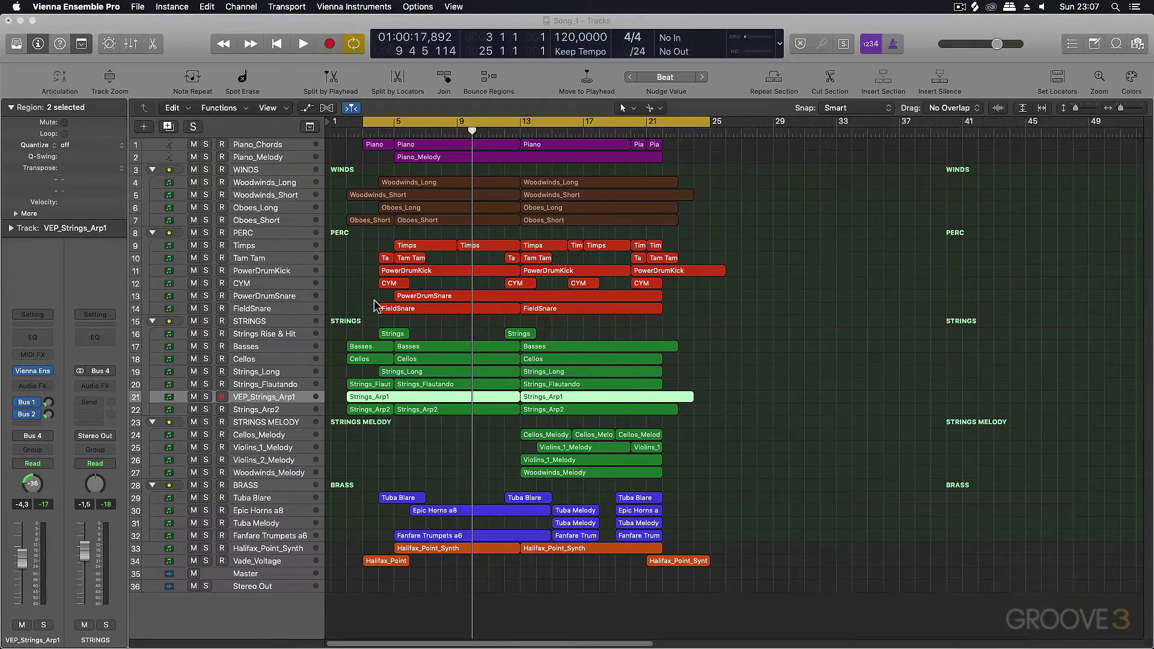
left_click(33, 371)
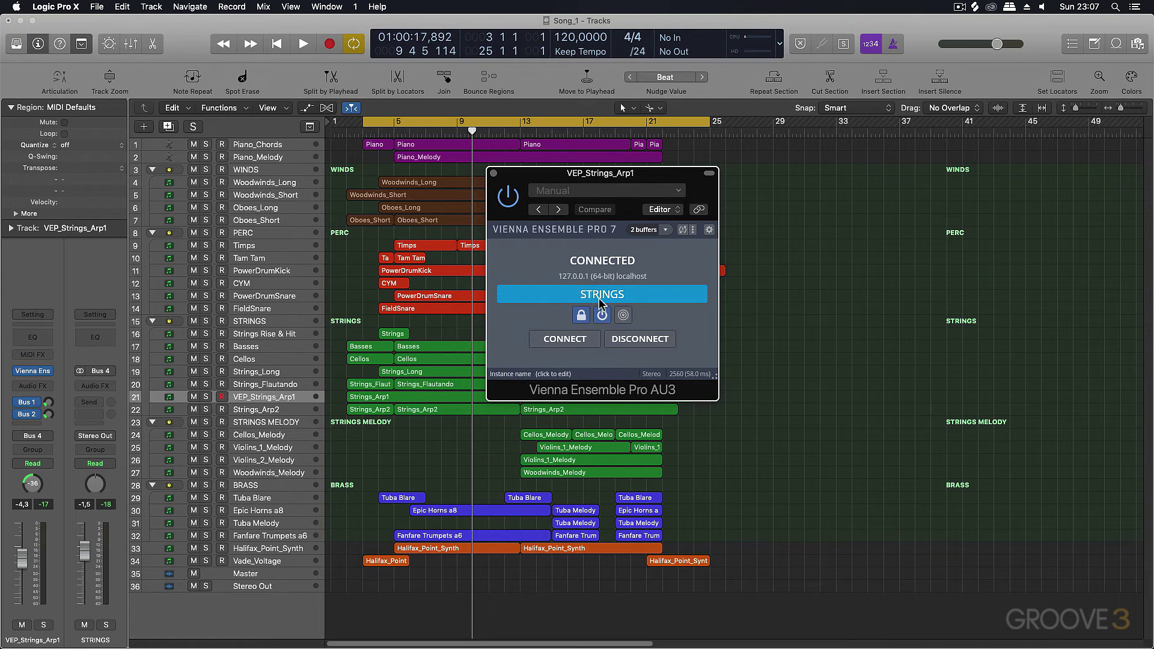
left_click(640, 340)
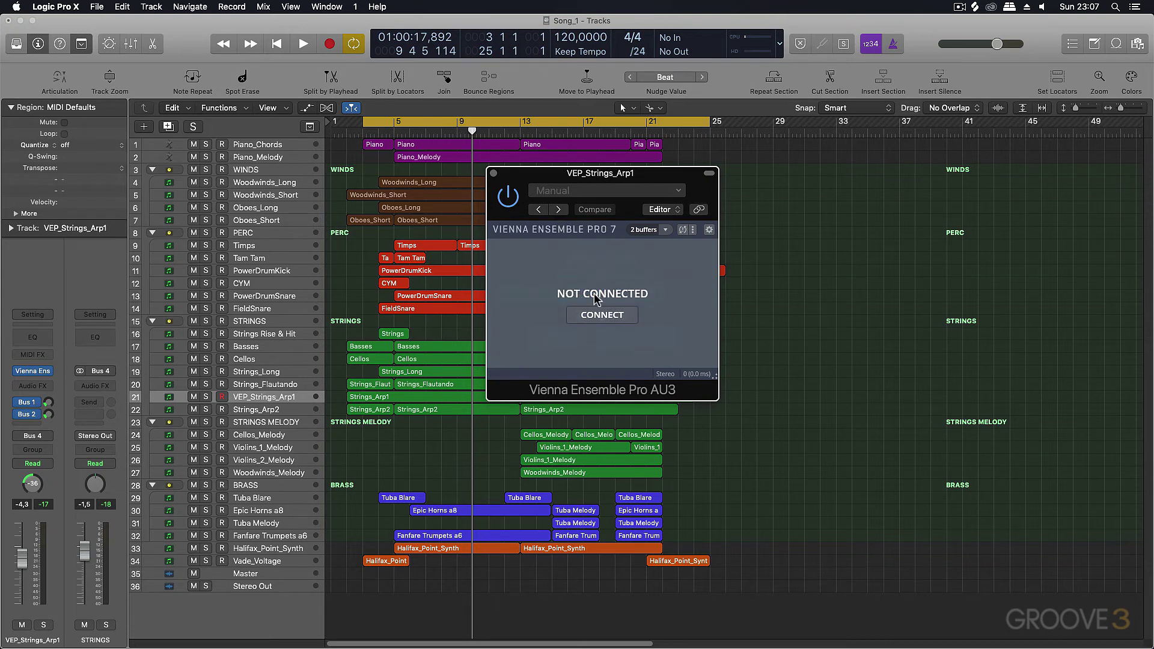
left_click(599, 316)
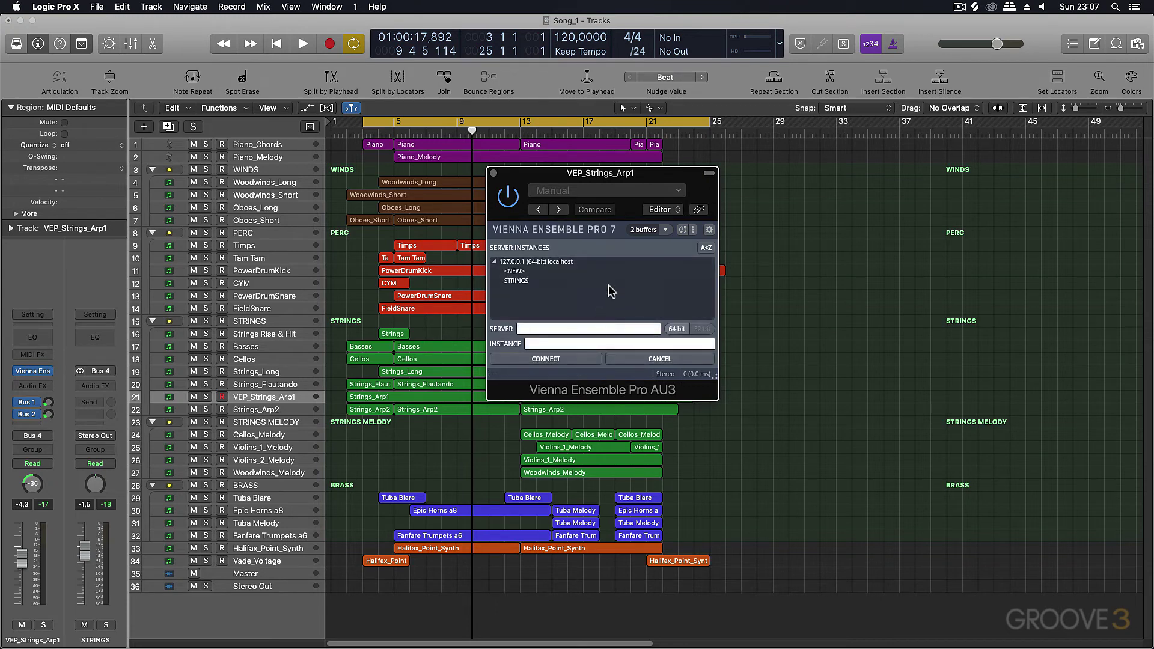
left_click(513, 282)
left_click(544, 359)
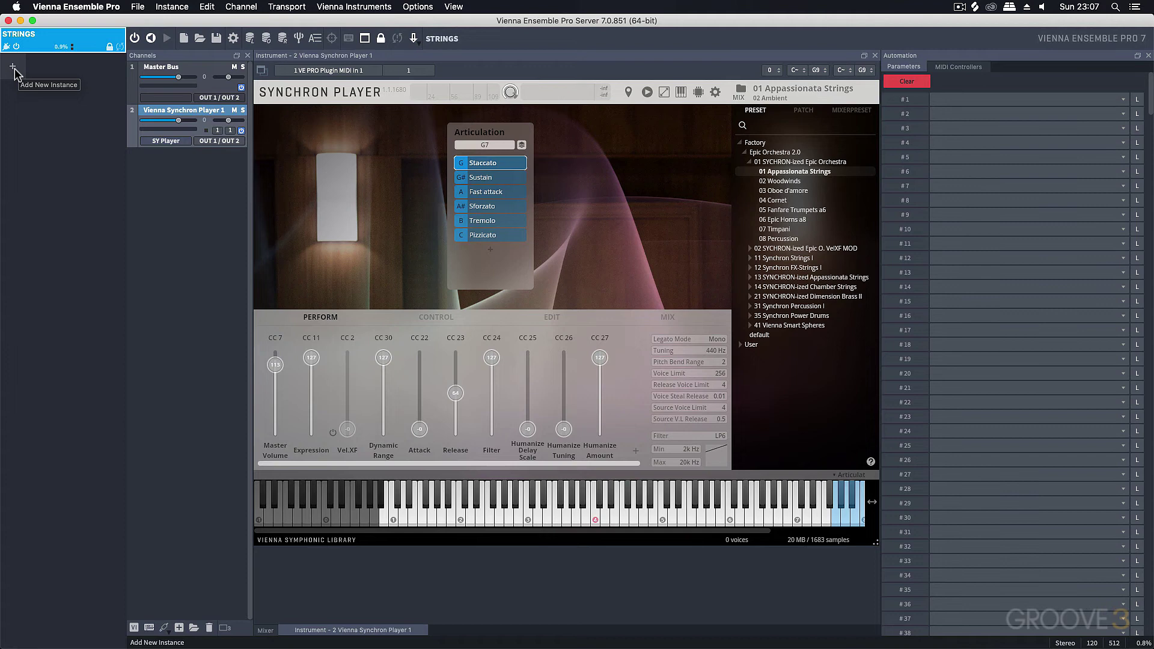
Add a new empty VEP instance, then browse the template's instrument instances from Strings_Staccato to Perc_Hits
left_click(12, 68)
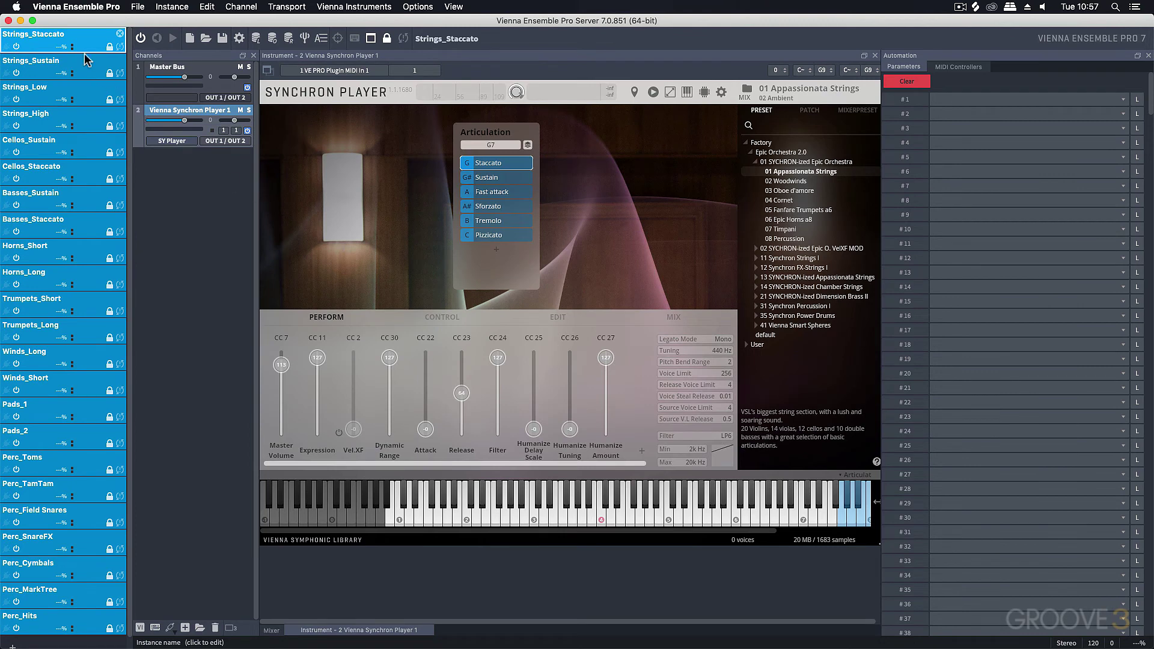
scroll(88, 78, "down", 1)
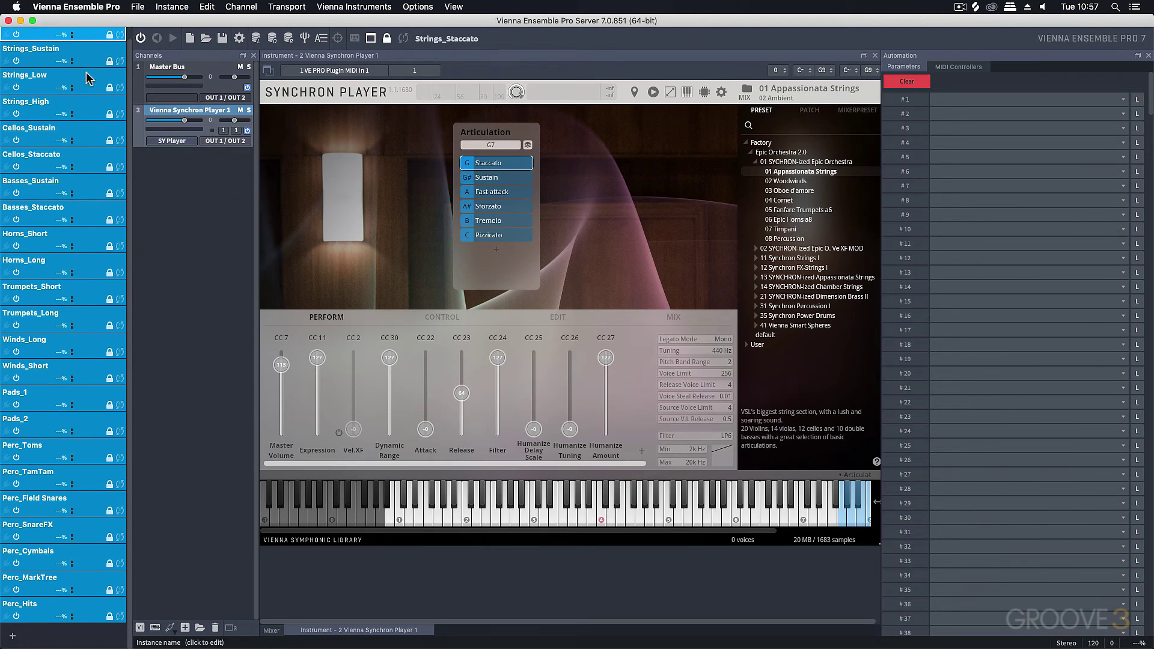
scroll(88, 78, "up", 1)
scroll(86, 78, "down", 1)
scroll(85, 80, "up", 1)
scroll(77, 150, "down", 1)
scroll(57, 414, "up", 1)
scroll(56, 413, "down", 1)
scroll(56, 413, "up", 1)
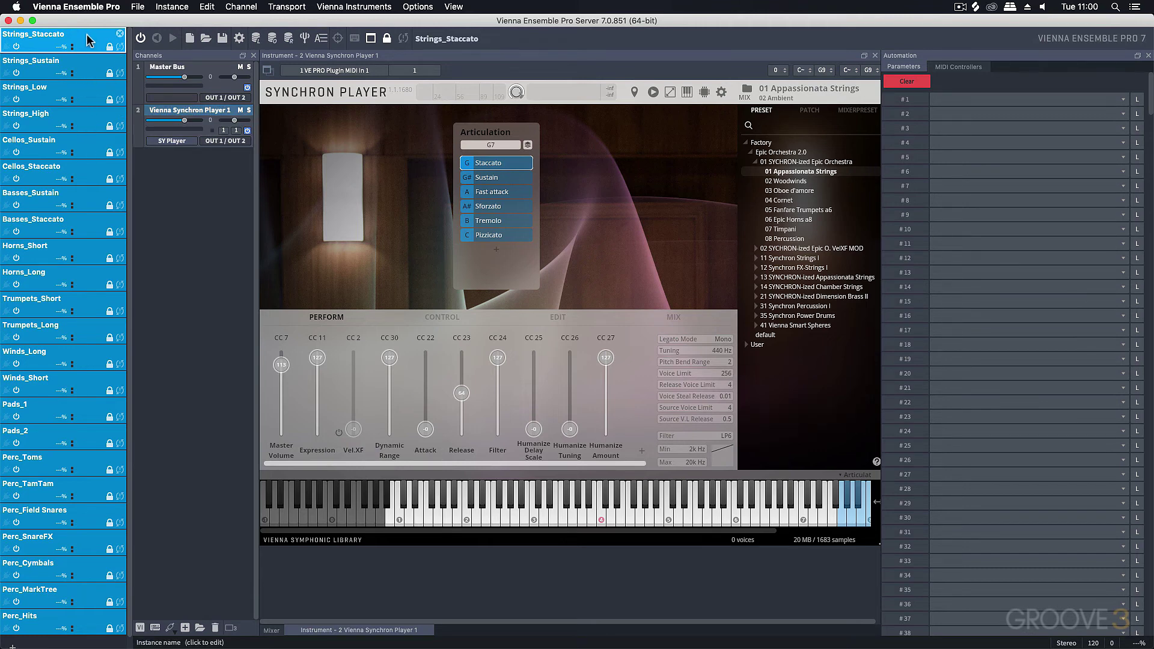
right_click(88, 41)
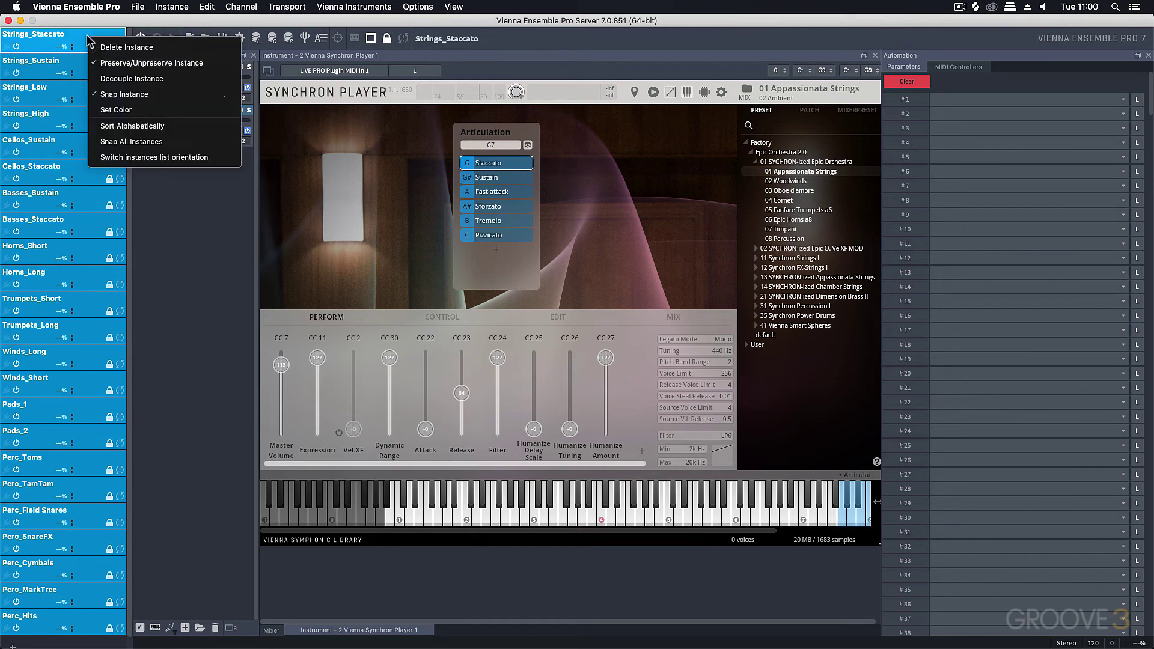
left_click(133, 157)
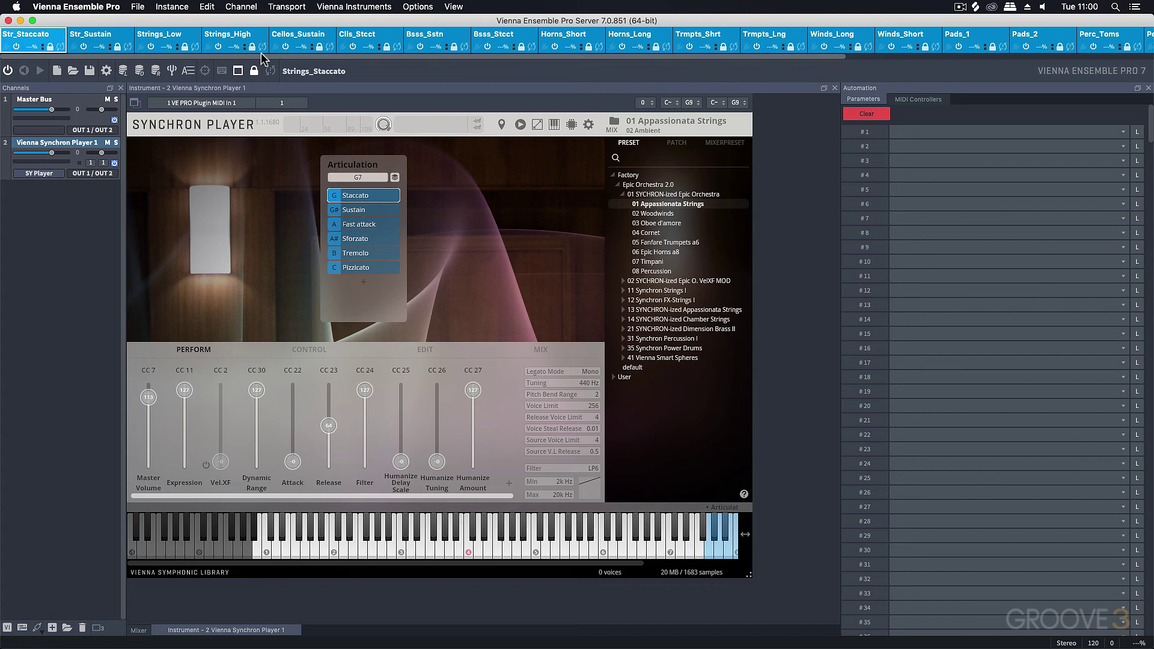
left_click_drag(261, 57, 29, 31)
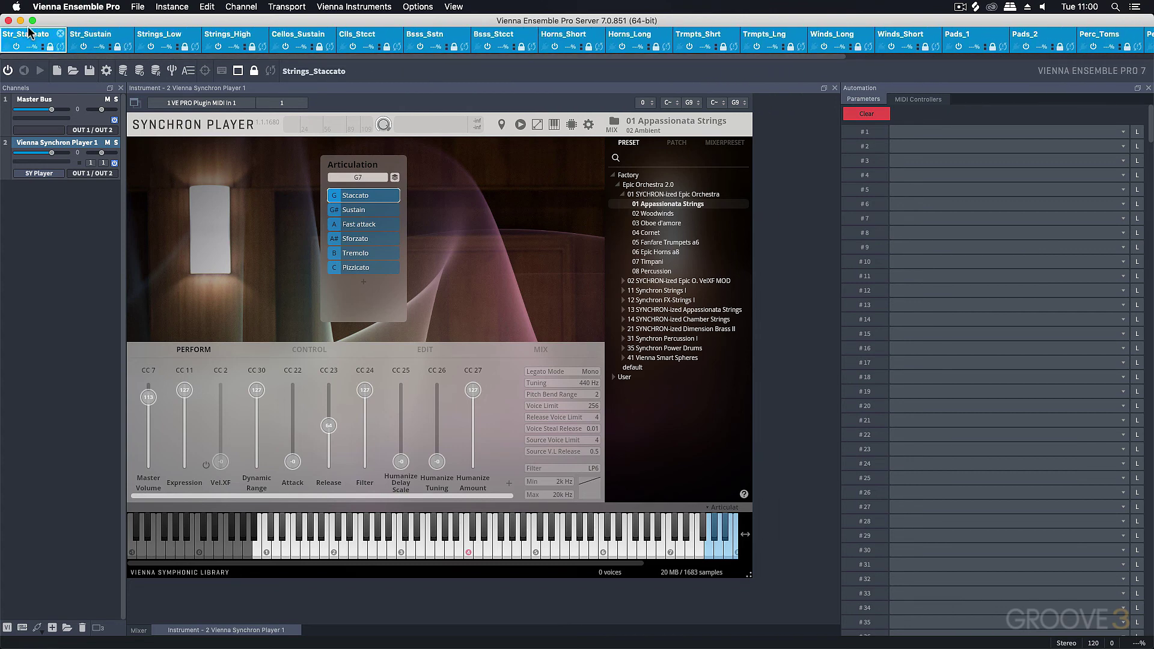
right_click(31, 36)
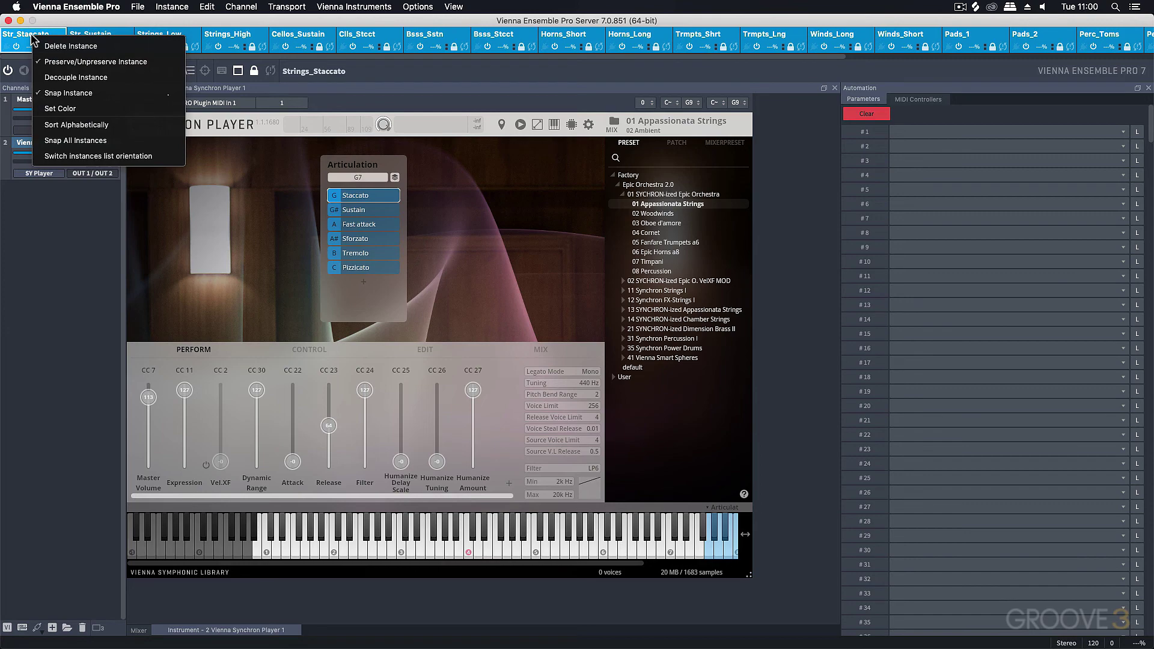
left_click(101, 157)
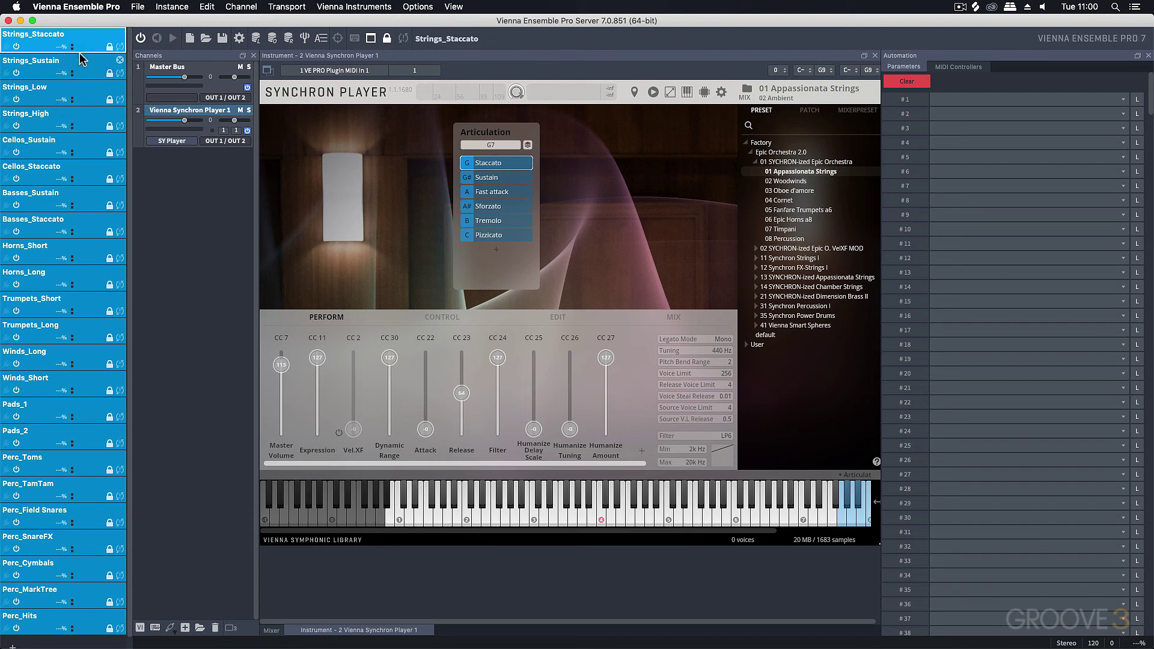
Delete the empty Untitled instance and confirm with Yes, leaving only STRINGS
scroll(79, 57, "down", 1)
scroll(81, 59, "up", 1)
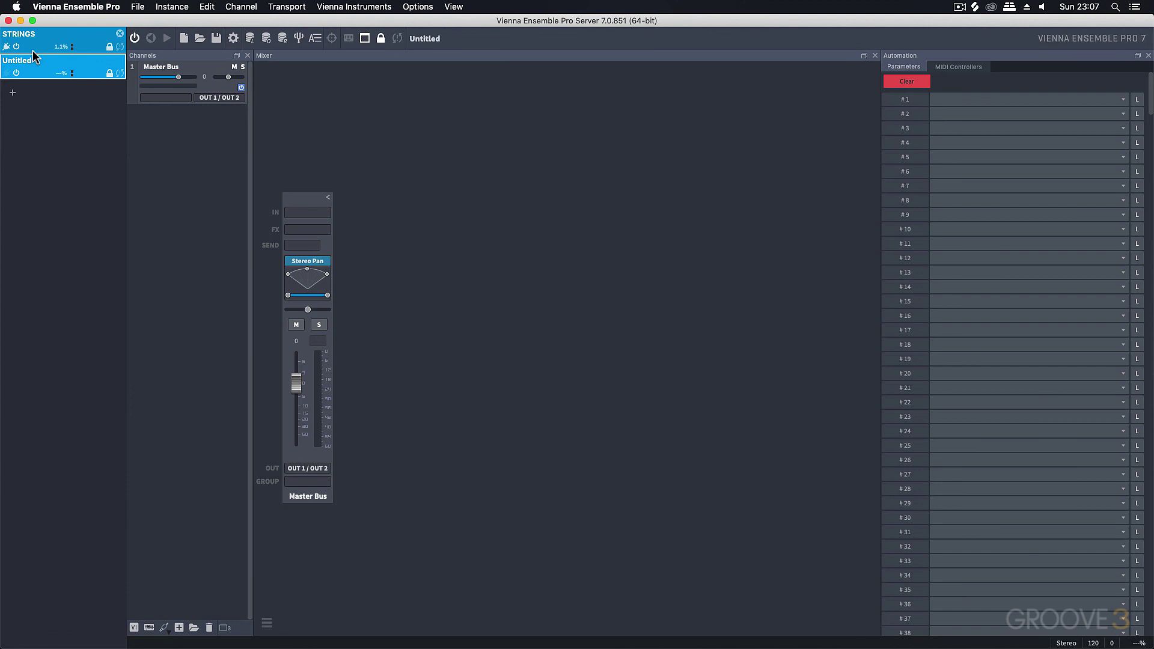
right_click(39, 67)
left_click(51, 78)
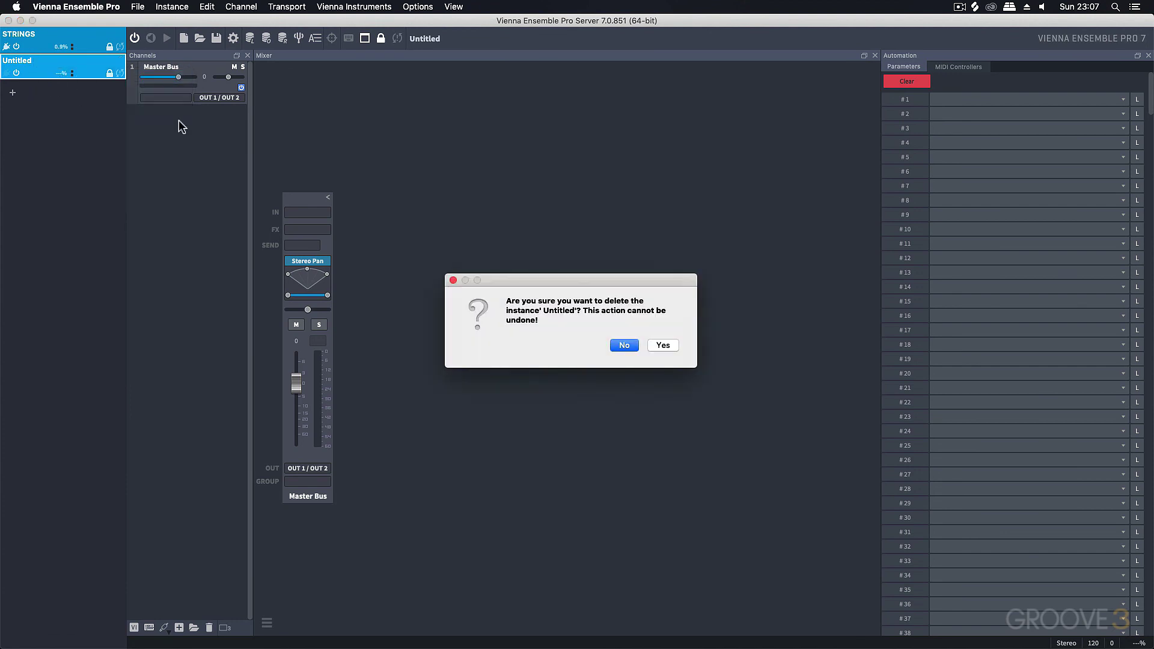
left_click(656, 345)
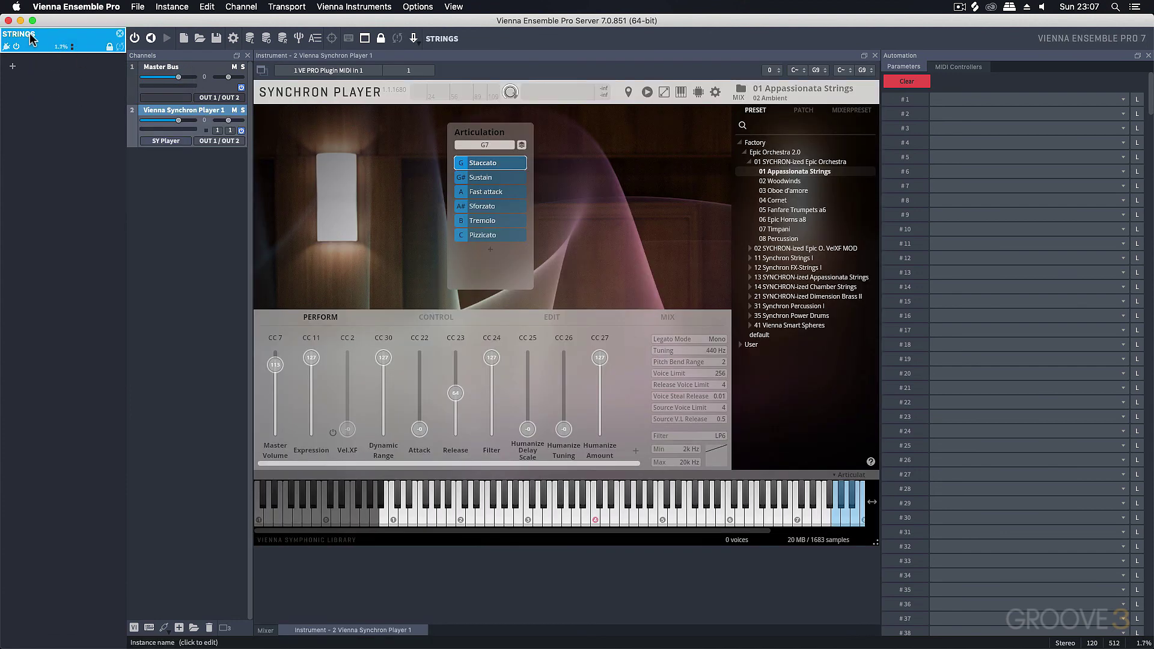